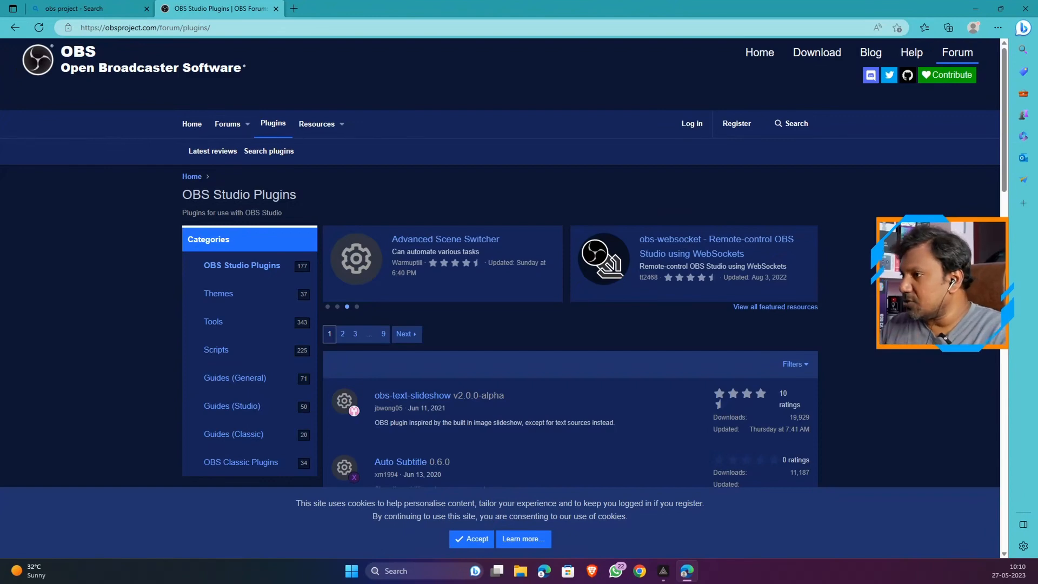
- Find the Advanced Scene Switcher plugin in the OBS Studio Plugins list and open its page
{"action": "scroll", "coordinate": [519, 298], "scroll_direction": "down", "scroll_amount": 2}
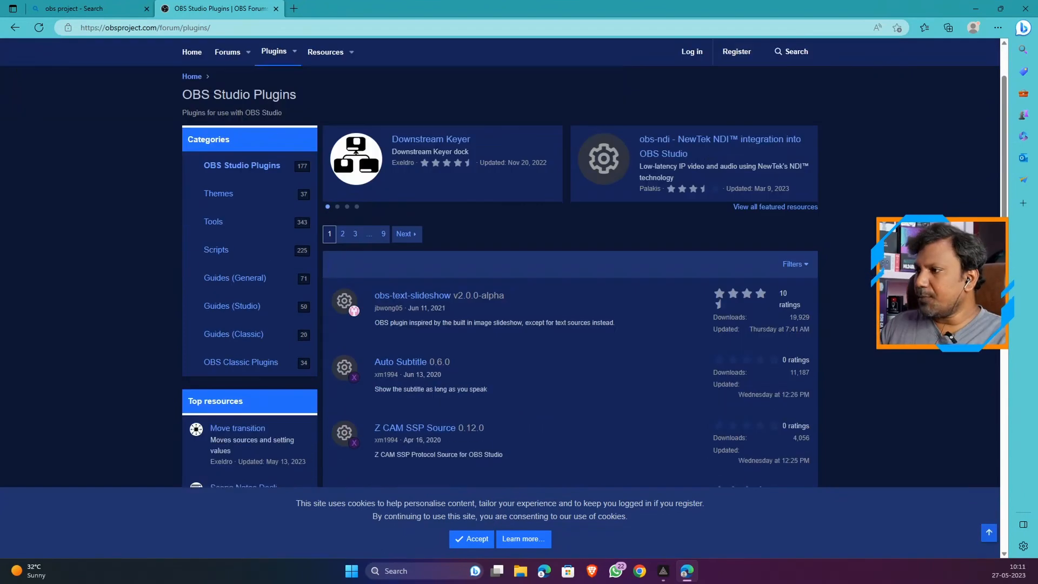
{"action": "scroll", "coordinate": [458, 330], "scroll_direction": "down", "scroll_amount": 2}
{"action": "left_click", "coordinate": [415, 363]}
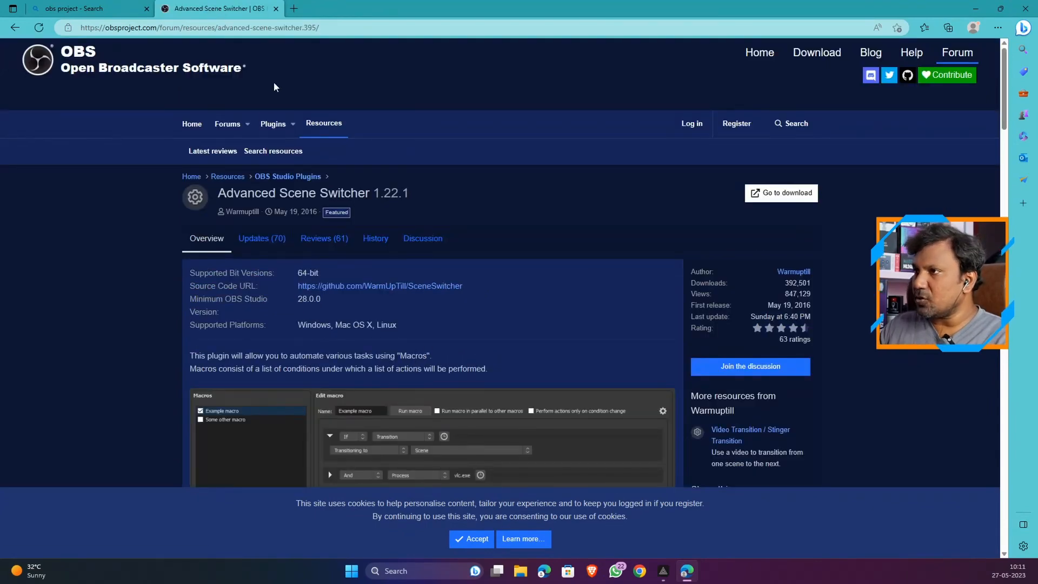
- Examine the Advanced Scene Switcher page's address, supported platforms, minimum OBS version, macro example and supported condition types
{"action": "left_click", "coordinate": [379, 30]}
{"action": "left_click", "coordinate": [379, 31]}
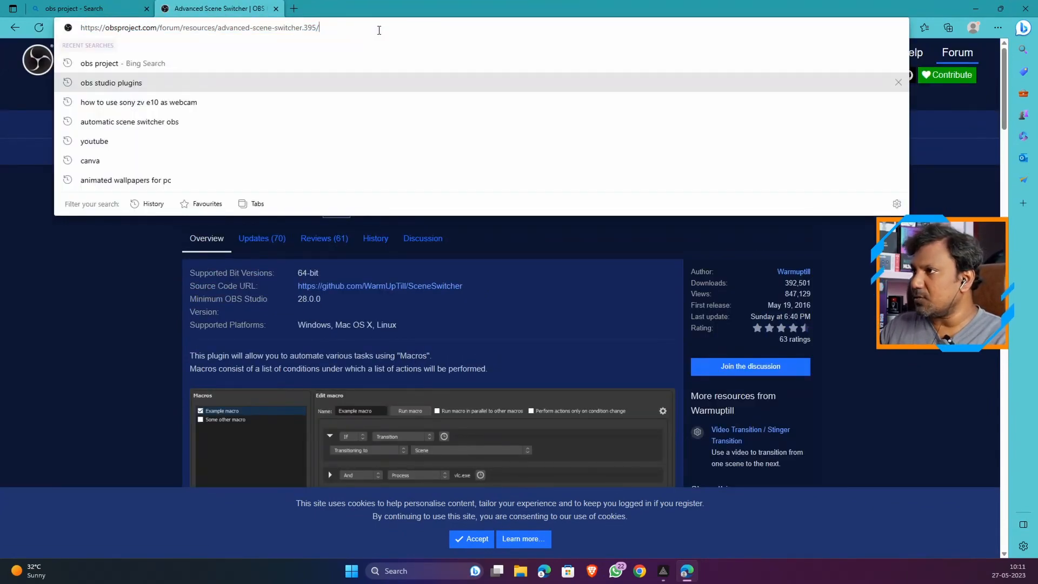
{"action": "left_click", "coordinate": [854, 306]}
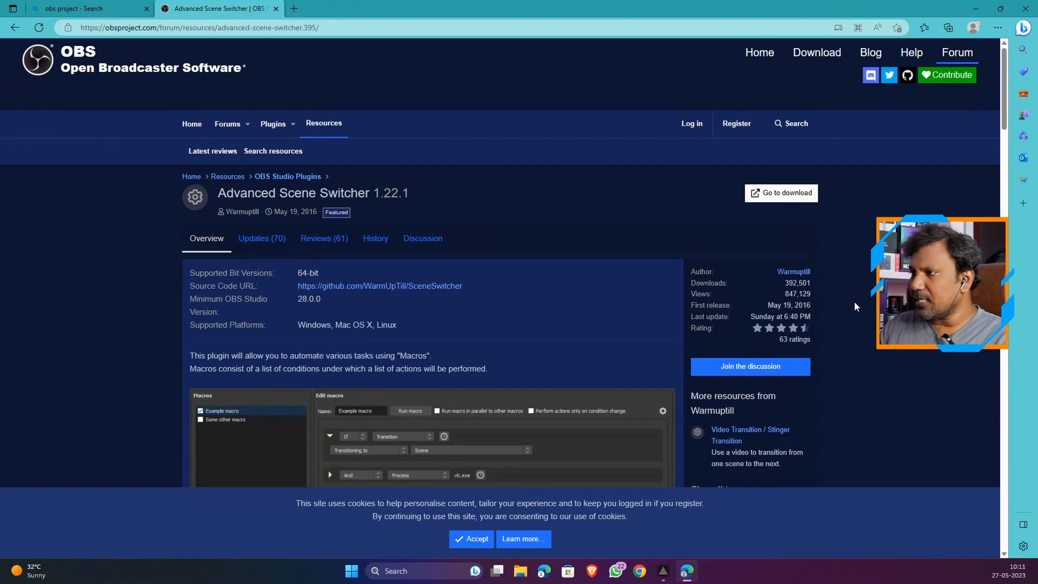
{"action": "scroll", "coordinate": [854, 306], "scroll_direction": "down", "scroll_amount": 1}
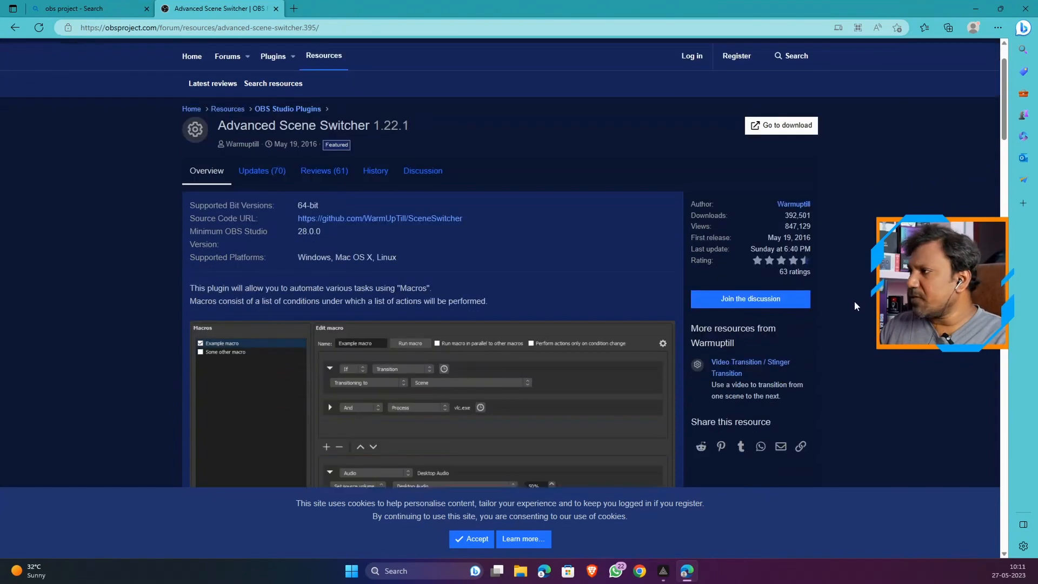
{"action": "scroll", "coordinate": [854, 301], "scroll_direction": "up", "scroll_amount": 2}
{"action": "scroll", "coordinate": [390, 350], "scroll_direction": "down", "scroll_amount": 3}
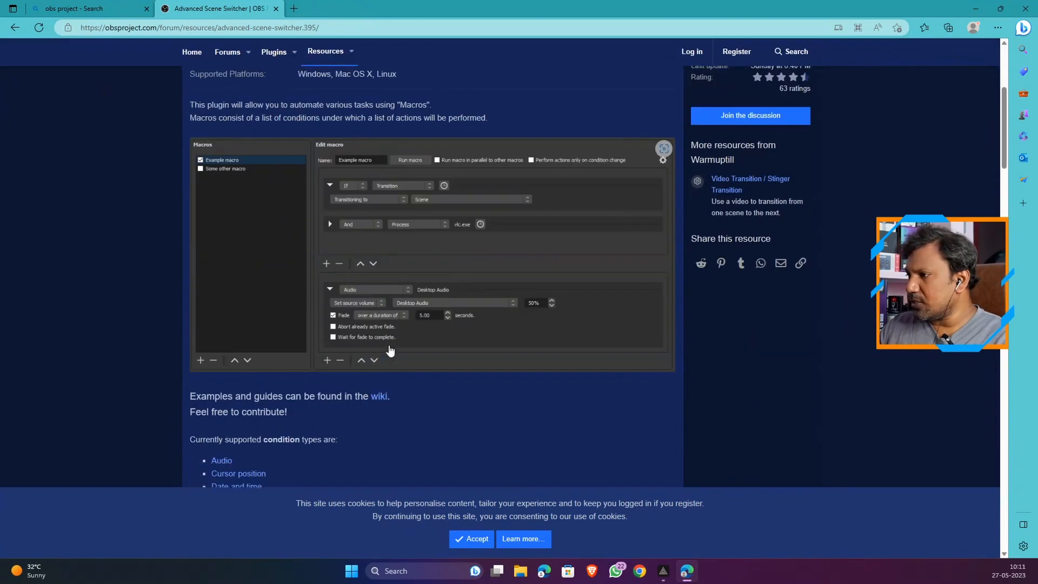
{"action": "scroll", "coordinate": [390, 352], "scroll_direction": "down", "scroll_amount": 5}
{"action": "scroll", "coordinate": [803, 244], "scroll_direction": "up", "scroll_amount": 9}
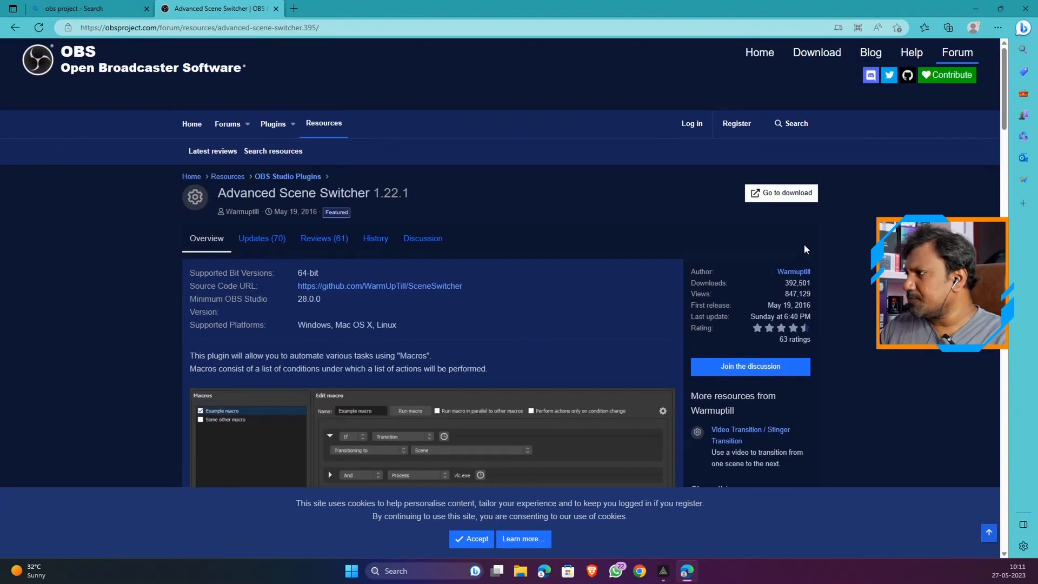
- Go to the plugin's GitHub release 1.22.1 and download advanced-scene-switcher-windows-x64.zip
{"action": "left_click", "coordinate": [786, 196]}
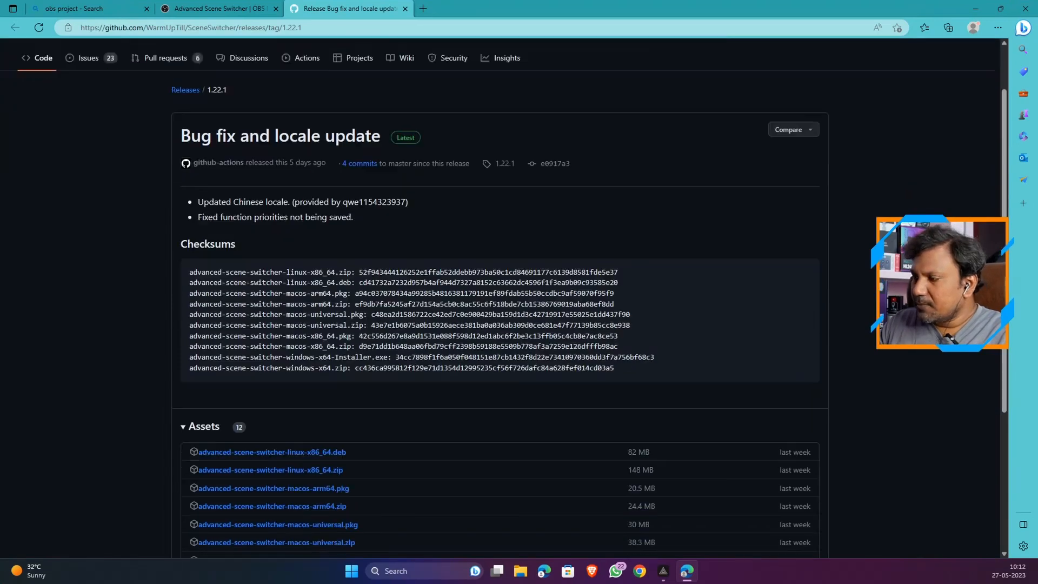
{"action": "scroll", "coordinate": [534, 391], "scroll_direction": "down", "scroll_amount": 5}
{"action": "scroll", "coordinate": [534, 390], "scroll_direction": "up", "scroll_amount": 4}
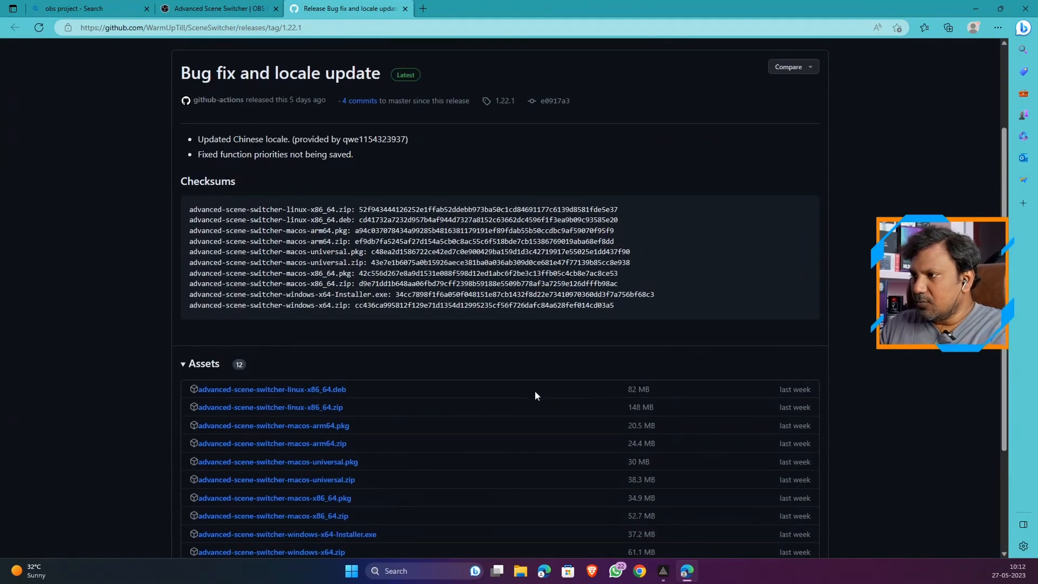
{"action": "scroll", "coordinate": [534, 390], "scroll_direction": "down", "scroll_amount": 1}
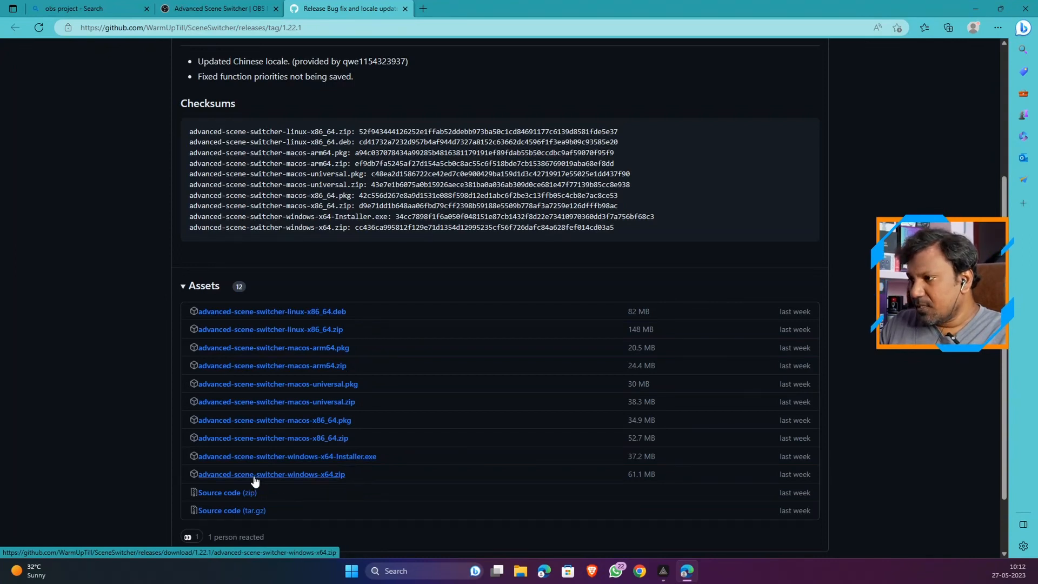
{"action": "left_click", "coordinate": [276, 475]}
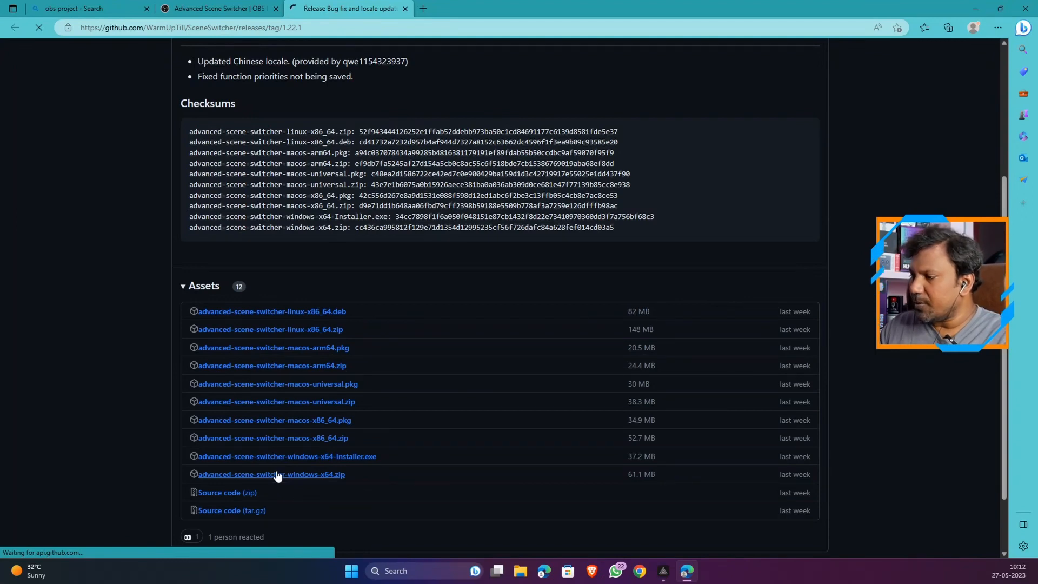
- Show the downloaded zip in its folder and extract it to the suggested advanced-scene-switcher-windows-x64 folder in Downloads
{"action": "left_click", "coordinate": [911, 71]}
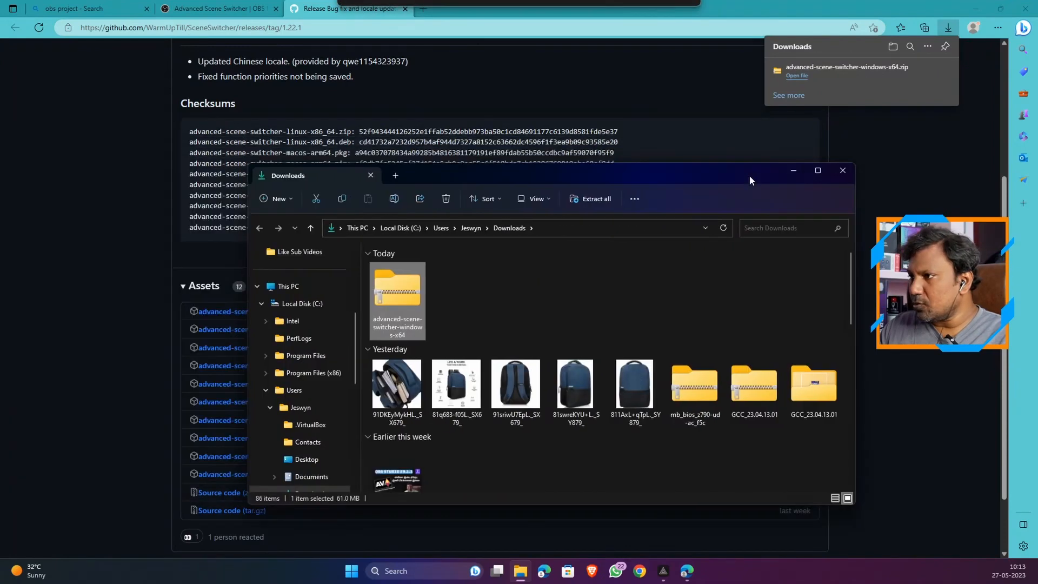
{"action": "left_click_drag", "start_coordinate": [749, 176], "coordinate": [725, 127]}
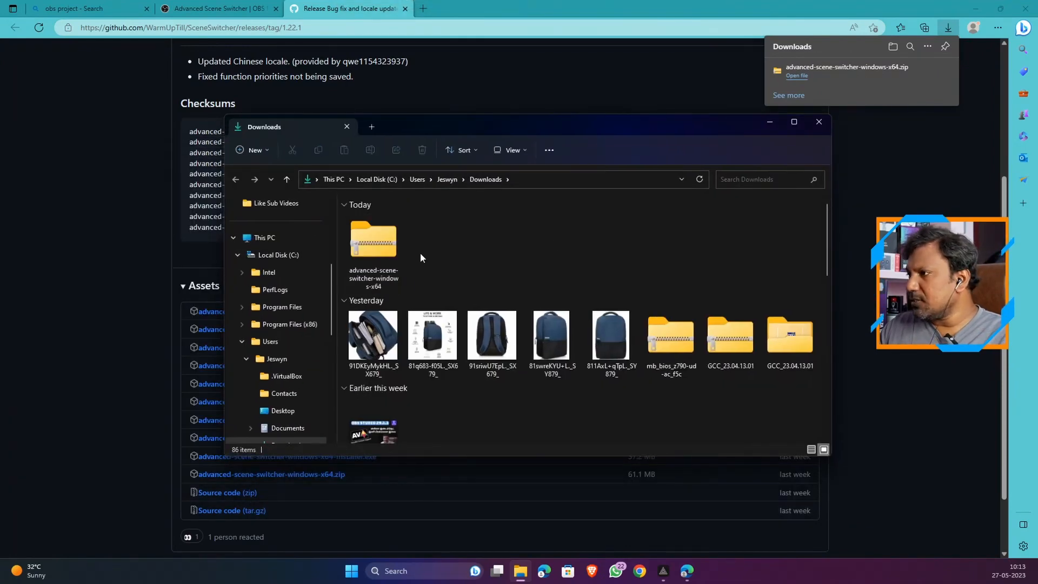
{"action": "left_click", "coordinate": [384, 246]}
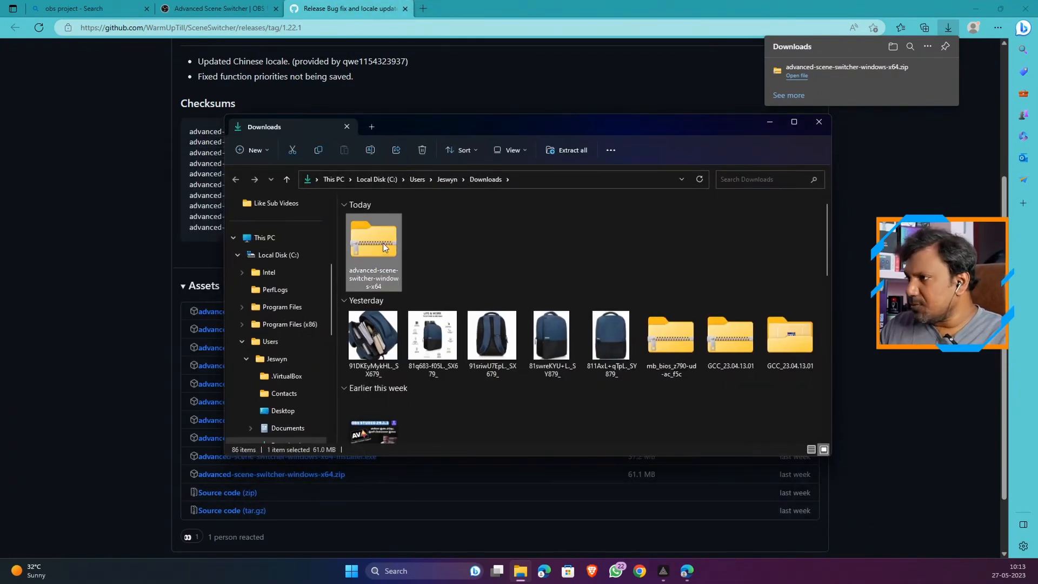
{"action": "right_click", "coordinate": [383, 243]}
{"action": "left_click", "coordinate": [430, 349]}
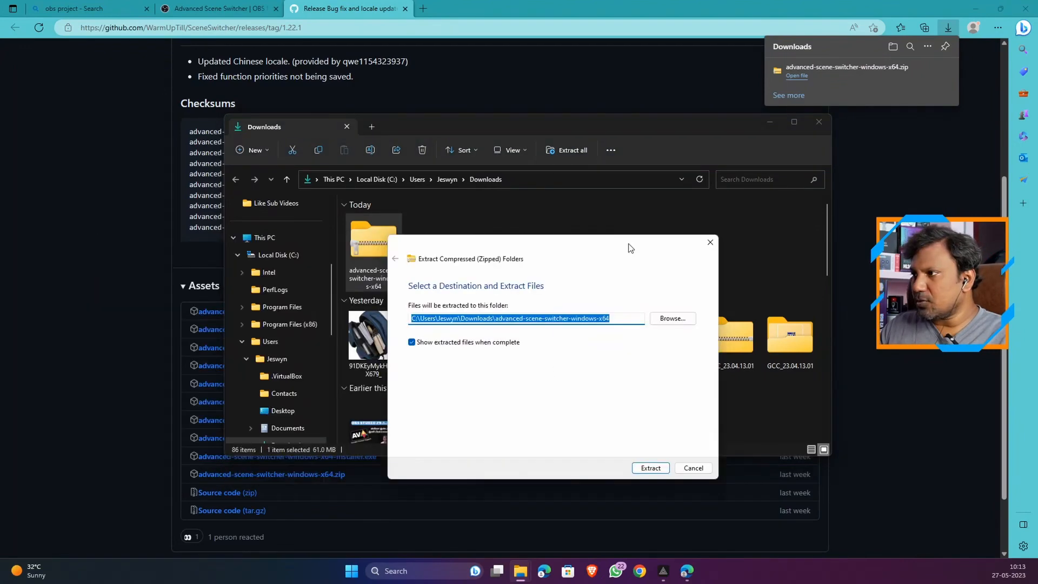
{"action": "key", "text": "Return"}
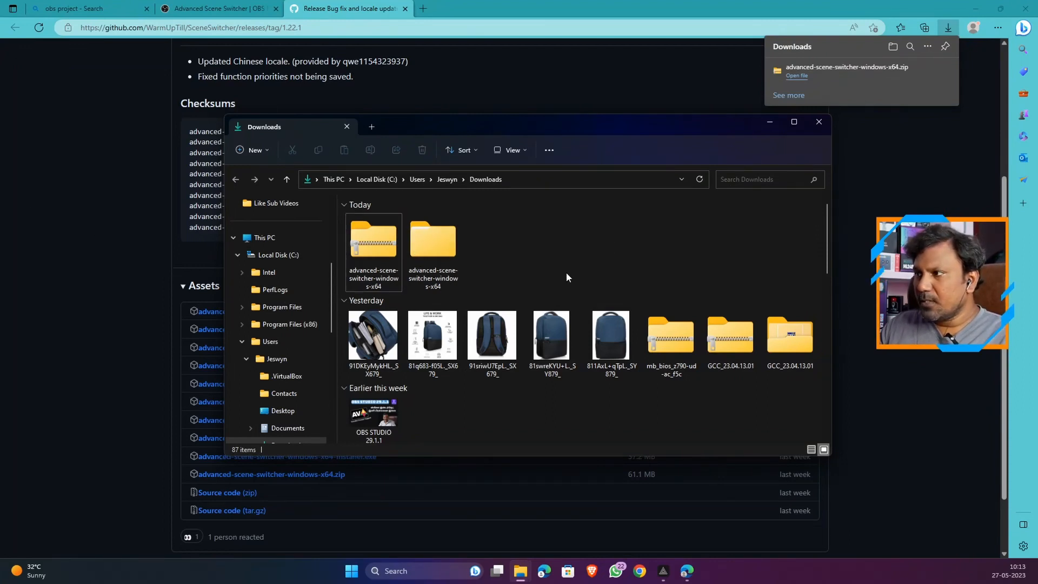
- Copy the obs-plugins and data folders from the extracted advanced-scene-switcher-windows-x64 folder
{"action": "double_click", "coordinate": [443, 248]}
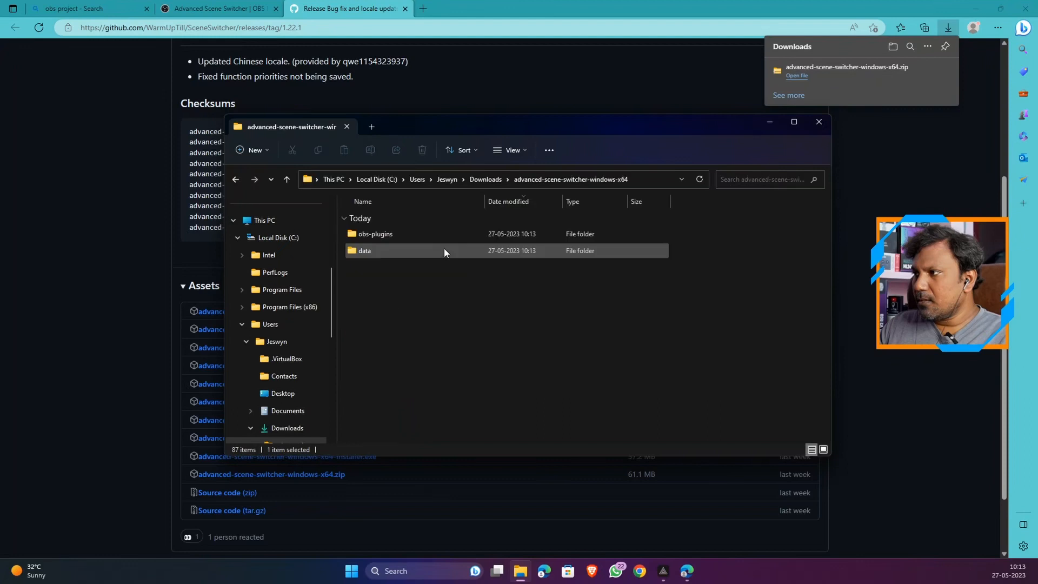
{"action": "left_click", "coordinate": [387, 237]}
{"action": "left_click", "coordinate": [384, 246]}
{"action": "left_click_drag", "start_coordinate": [378, 266], "coordinate": [372, 233]}
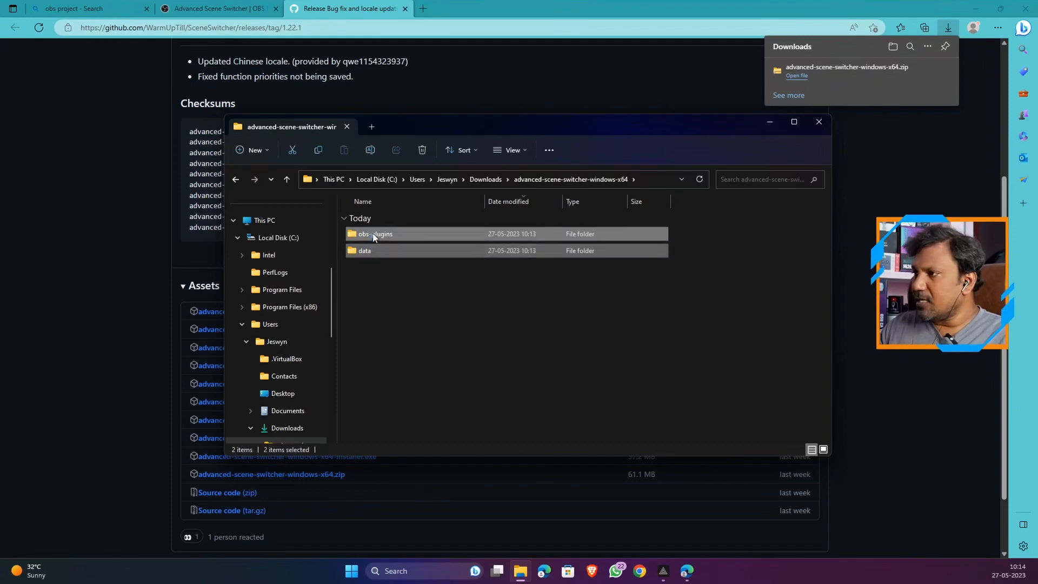
{"action": "right_click", "coordinate": [372, 232]}
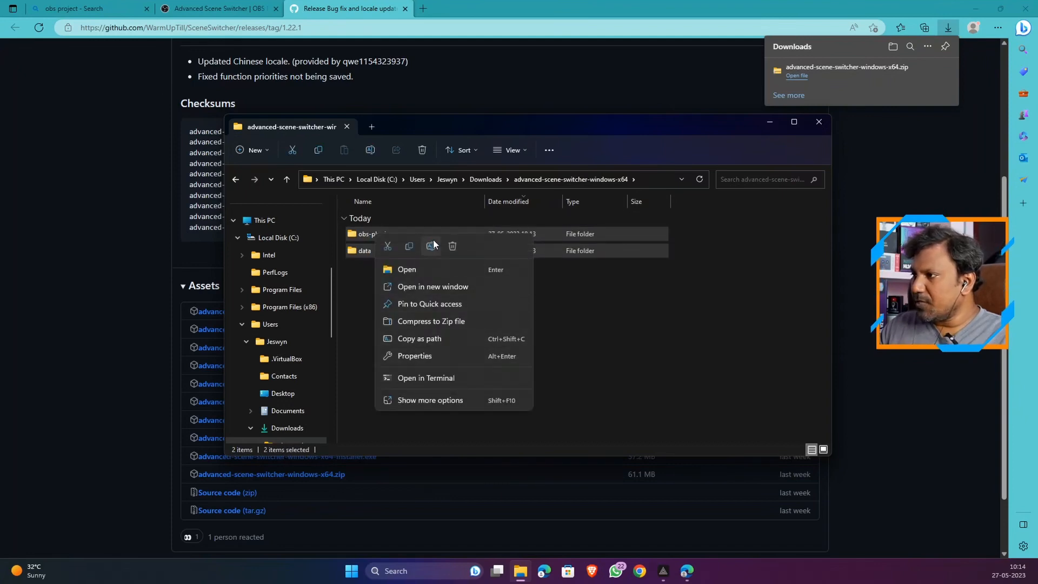
{"action": "left_click", "coordinate": [409, 246]}
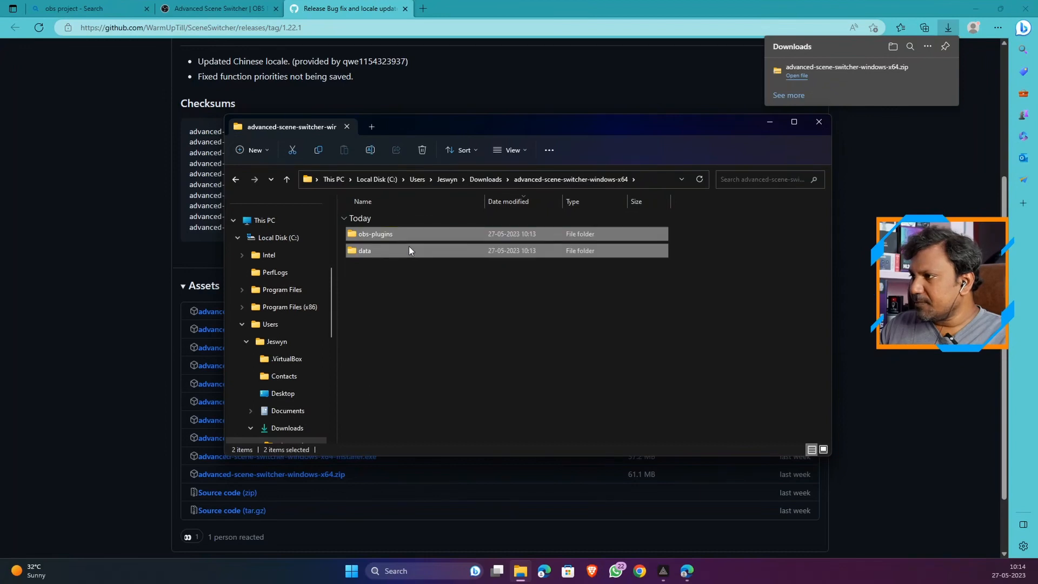
{"action": "left_click", "coordinate": [416, 293]}
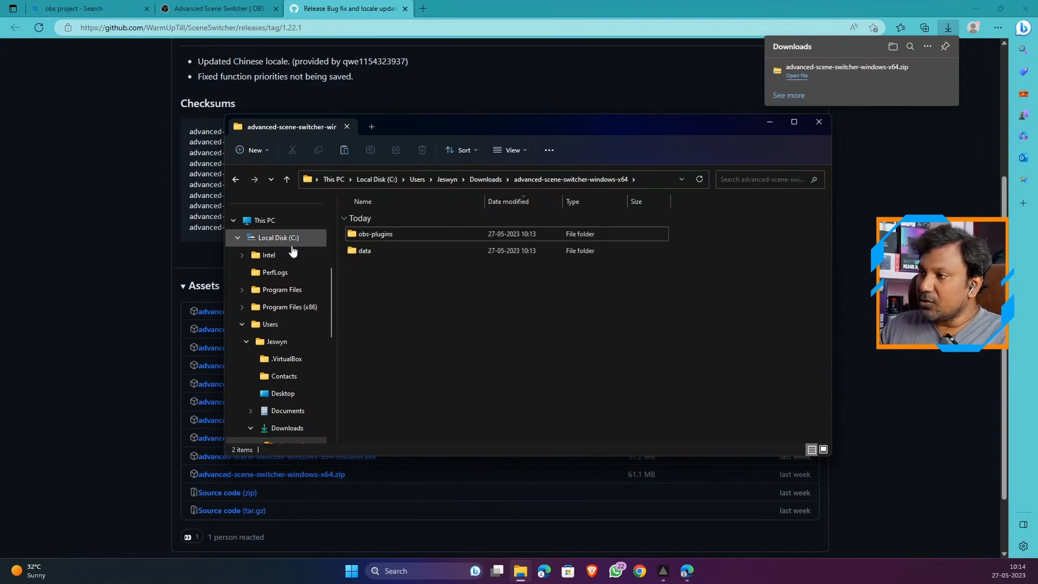
- Paste the copied folders into C:\Program Files\obs-studio, granting administrator permission for all current items, and close the file window
{"action": "left_click", "coordinate": [283, 290]}
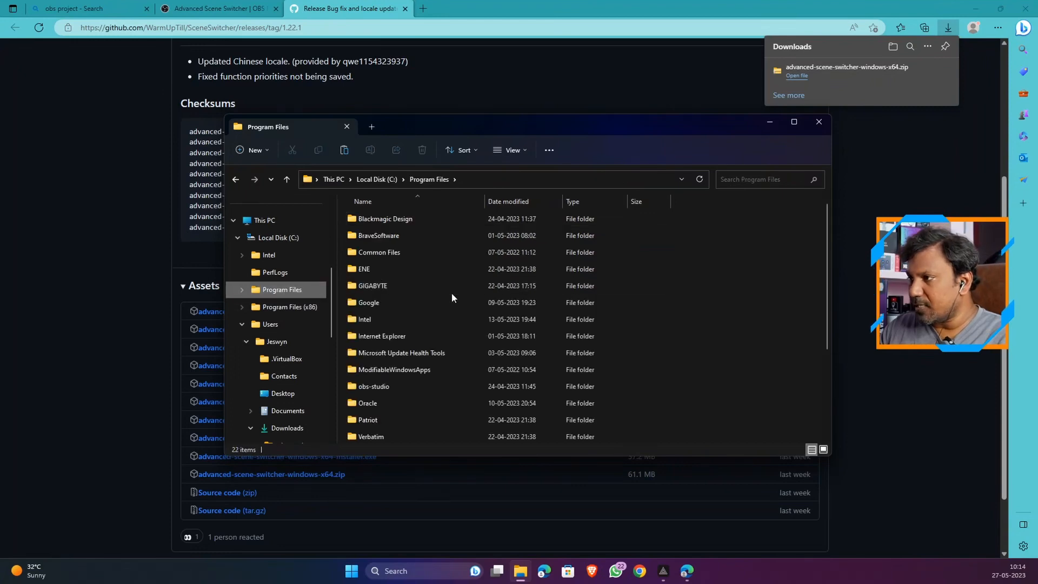
{"action": "scroll", "coordinate": [452, 293], "scroll_direction": "down", "scroll_amount": 2}
{"action": "double_click", "coordinate": [385, 301]}
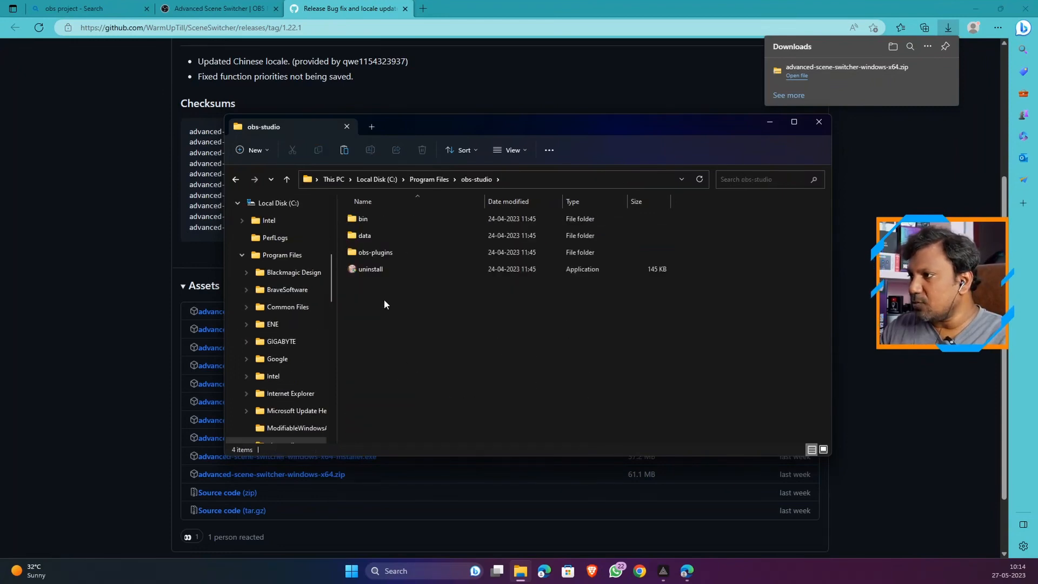
{"action": "right_click", "coordinate": [384, 305]}
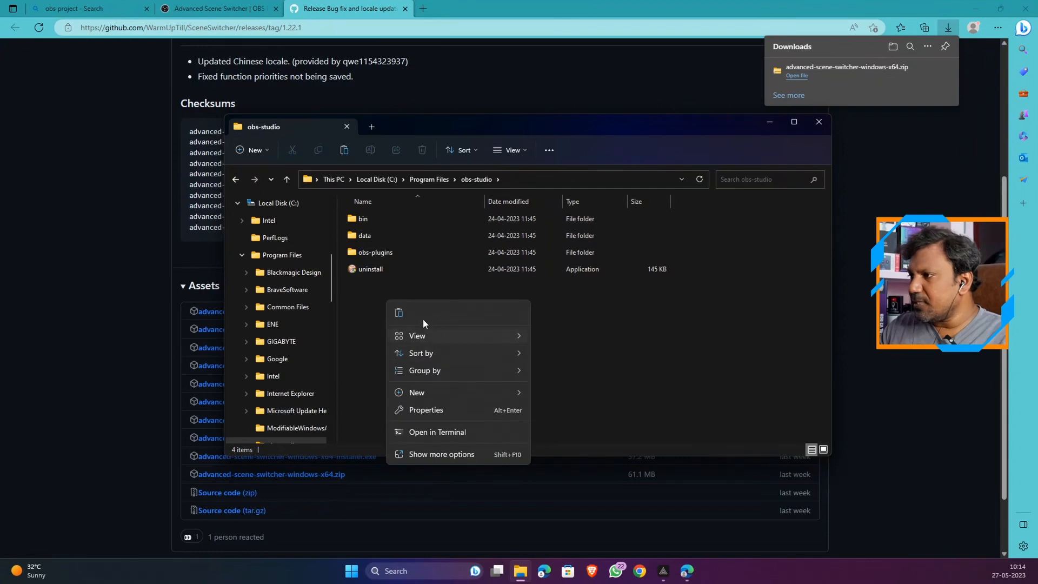
{"action": "left_click", "coordinate": [400, 313]}
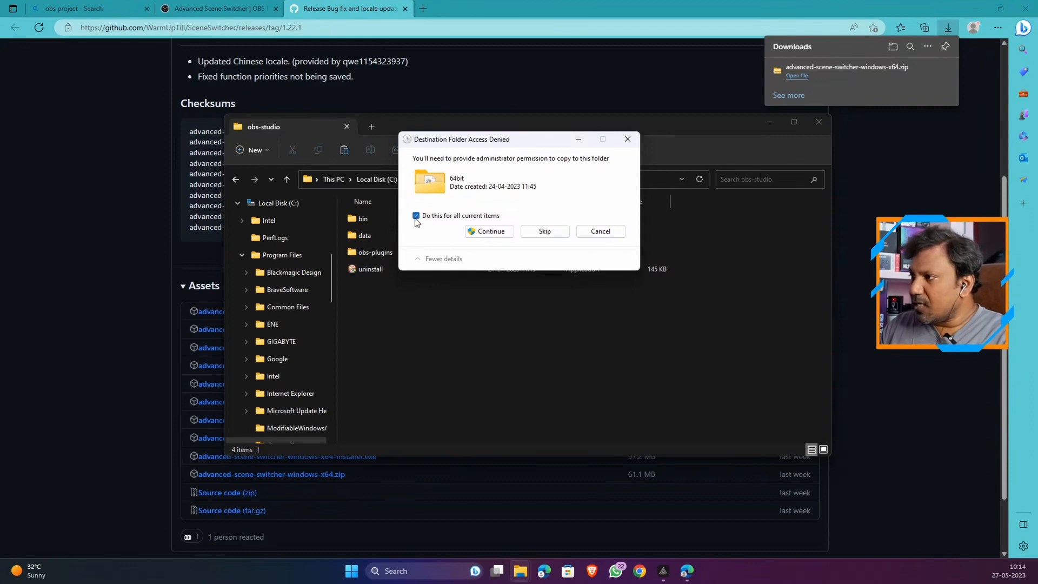
{"action": "left_click", "coordinate": [489, 231]}
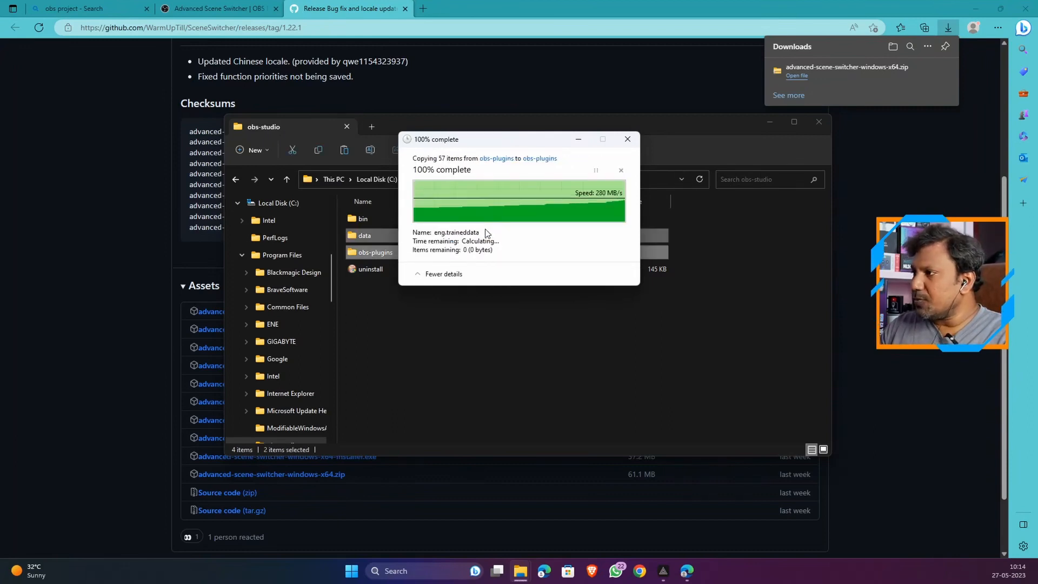
{"action": "left_click", "coordinate": [502, 342]}
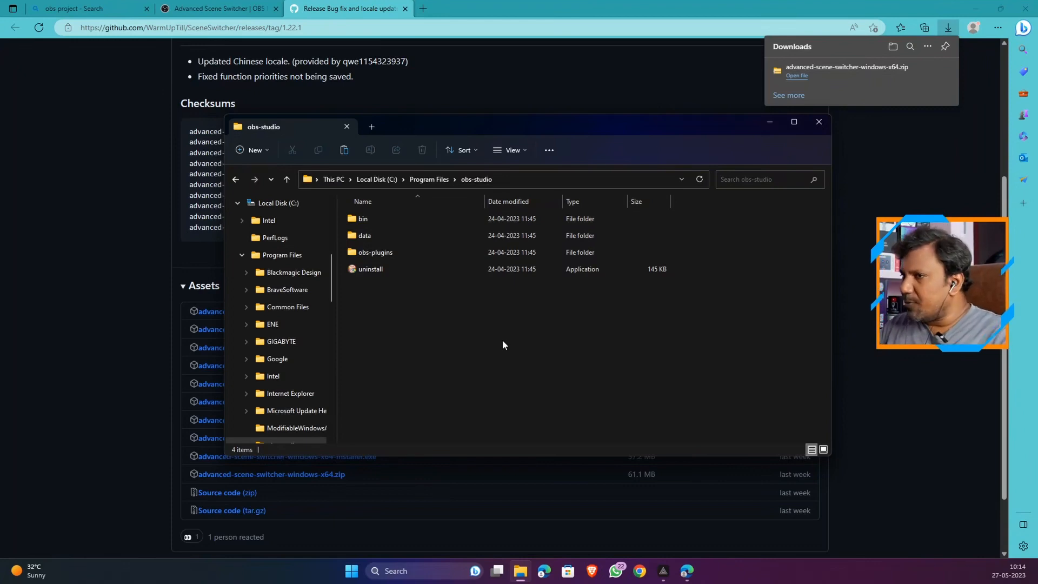
{"action": "left_click", "coordinate": [819, 122]}
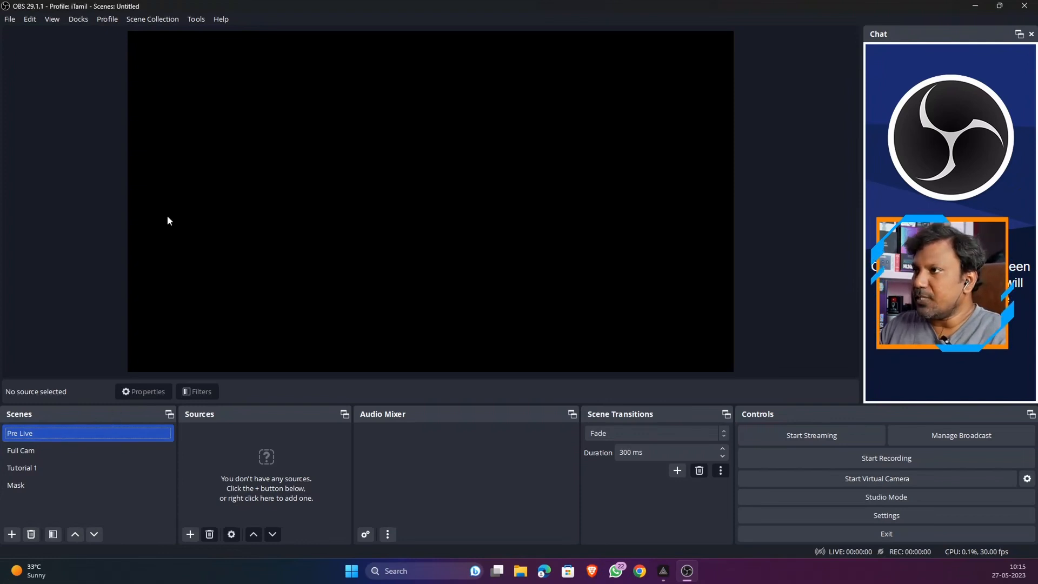
- In OBS, open the Advanced Scene Switcher, dismiss its first-start notice and move its window higher
{"action": "left_click", "coordinate": [190, 18]}
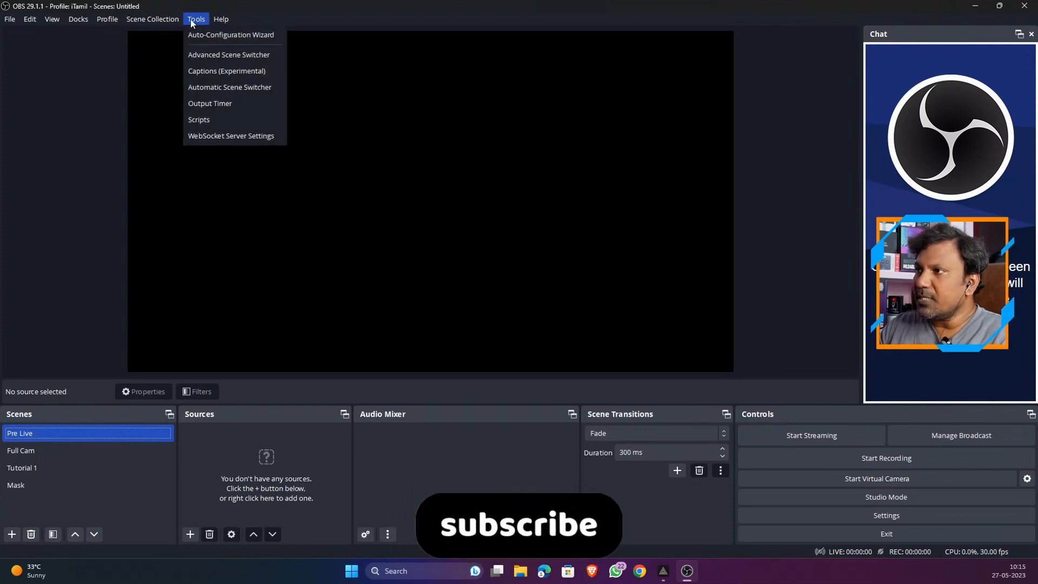
{"action": "left_click", "coordinate": [218, 61]}
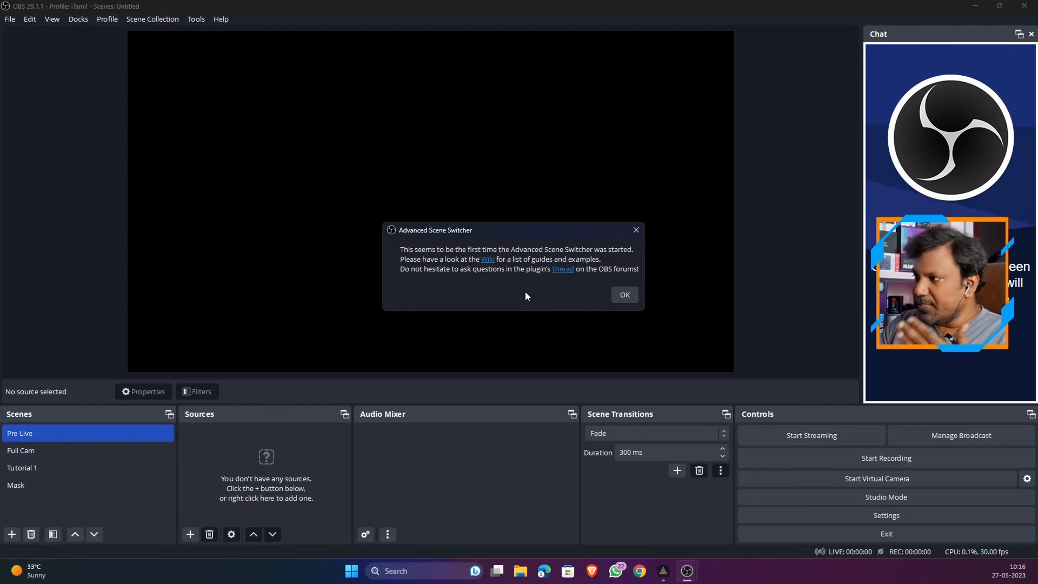
{"action": "left_click", "coordinate": [627, 298]}
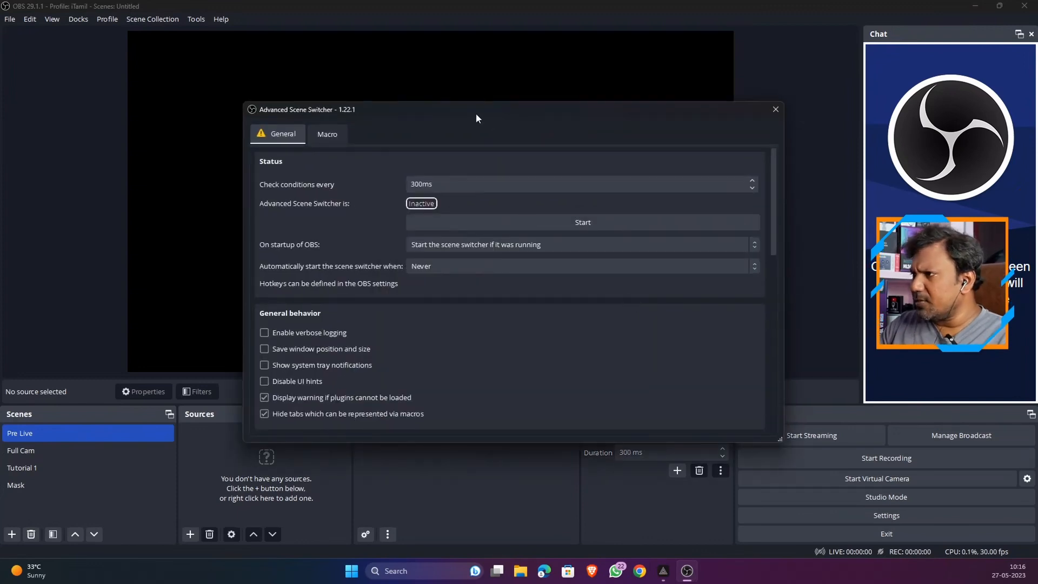
{"action": "left_click_drag", "start_coordinate": [475, 116], "coordinate": [452, 85]}
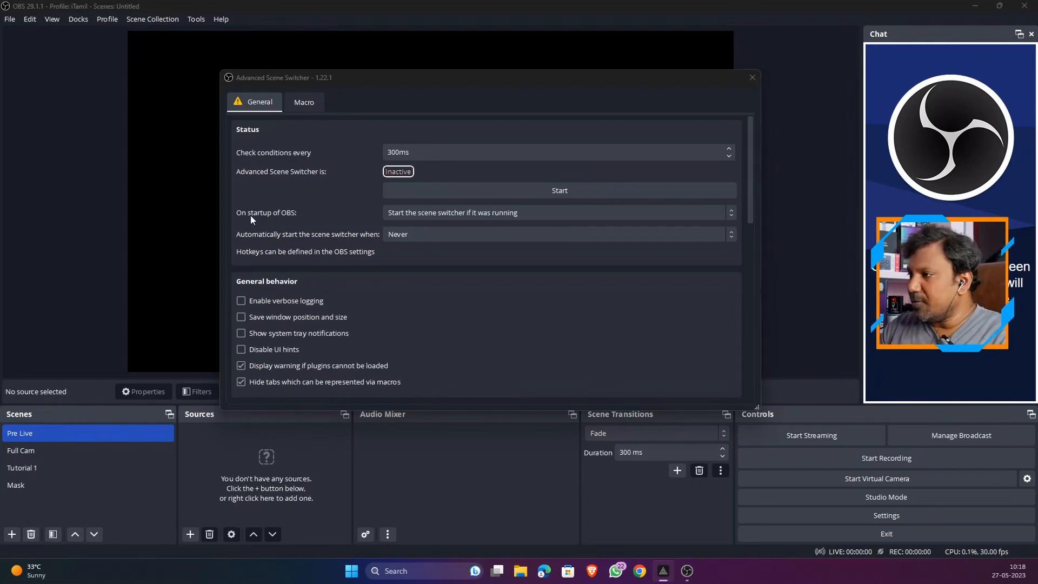
- Examine the options for OBS startup behavior and for automatically starting the scene switcher, leaving both settings as they are
{"action": "left_click", "coordinate": [516, 218]}
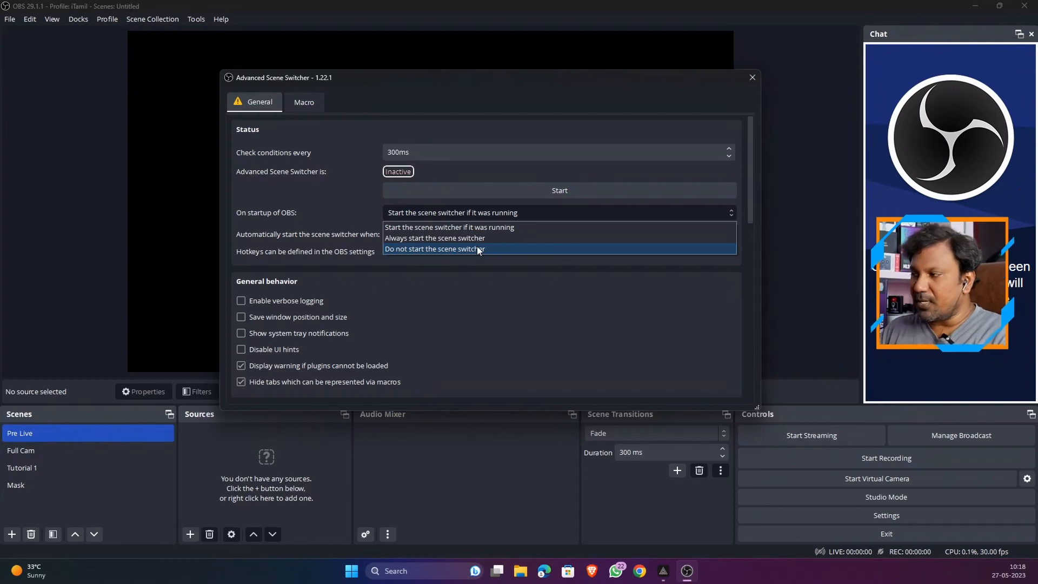
{"action": "left_click", "coordinate": [500, 278]}
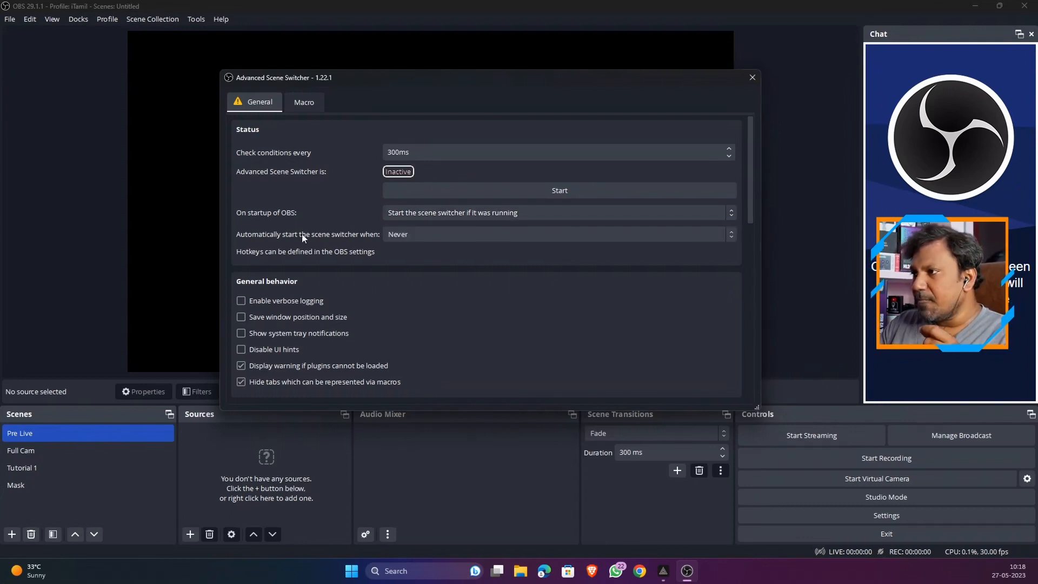
{"action": "left_click", "coordinate": [418, 238]}
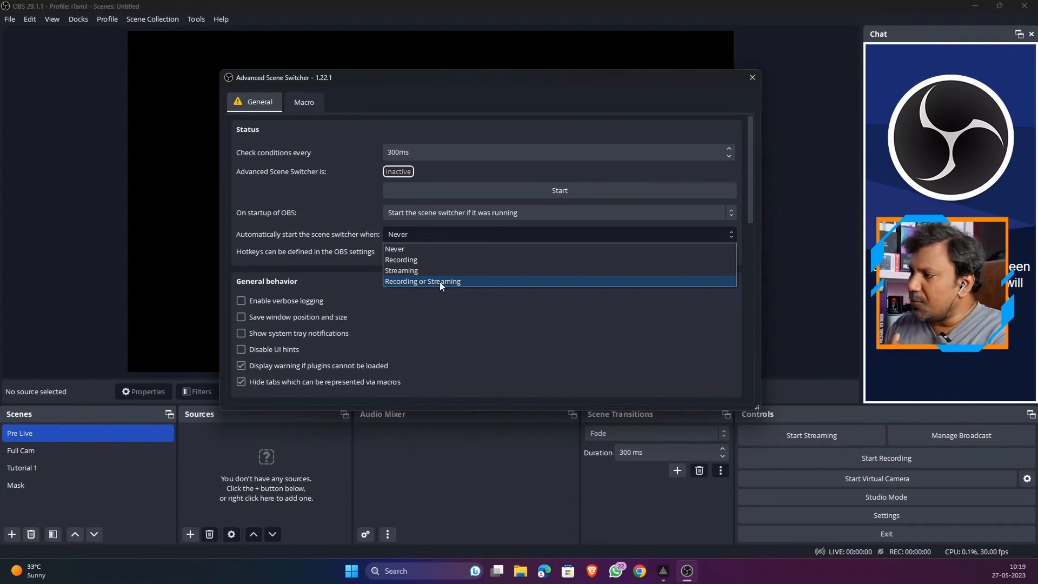
{"action": "left_click", "coordinate": [453, 299]}
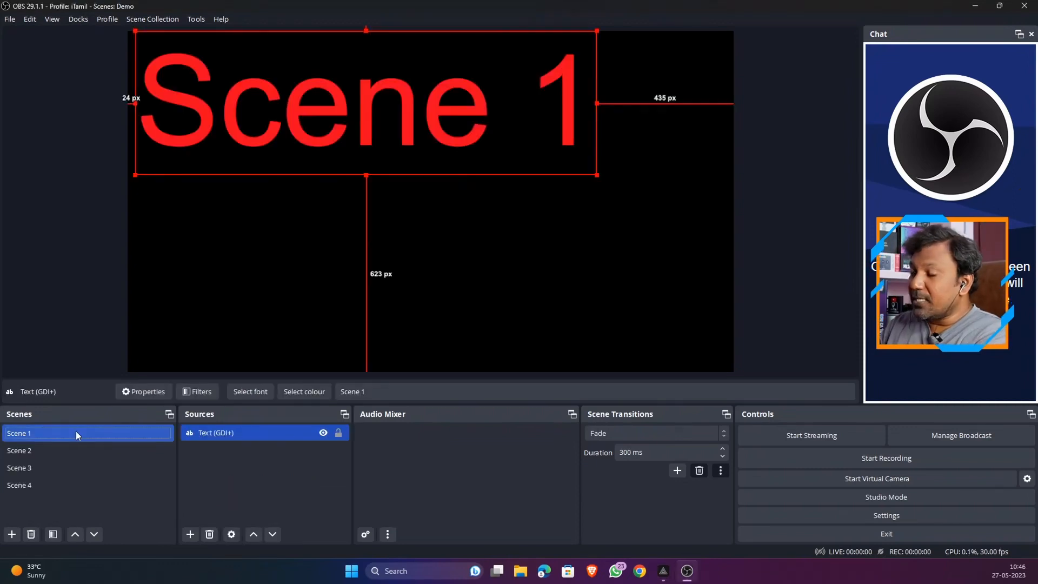
- Cycle through Scene 1 to Scene 4 of the Demo collection to preview each one, finishing on Scene 1
{"action": "left_click", "coordinate": [75, 448]}
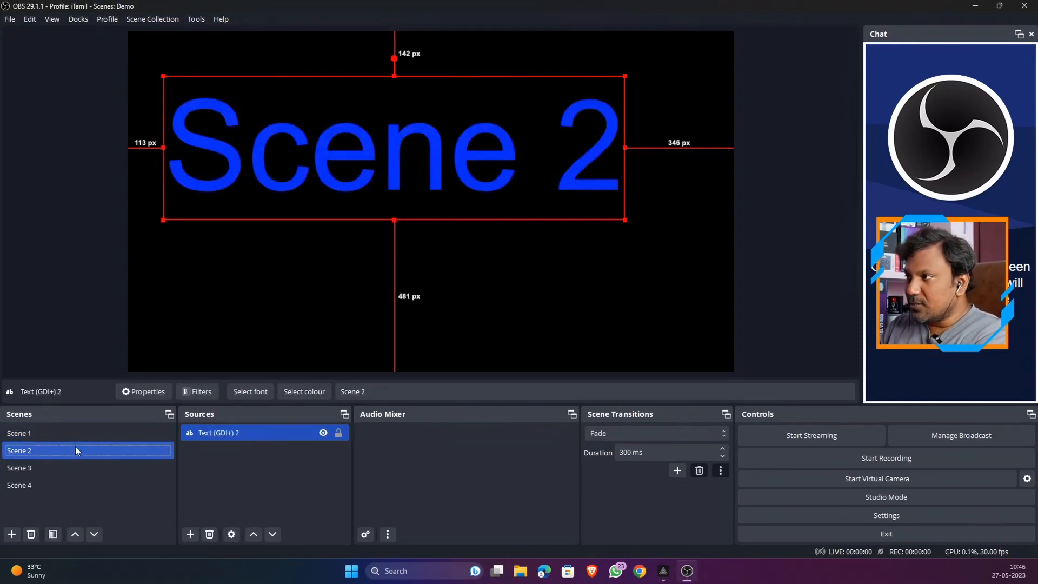
{"action": "left_click", "coordinate": [75, 466]}
{"action": "left_click", "coordinate": [73, 487]}
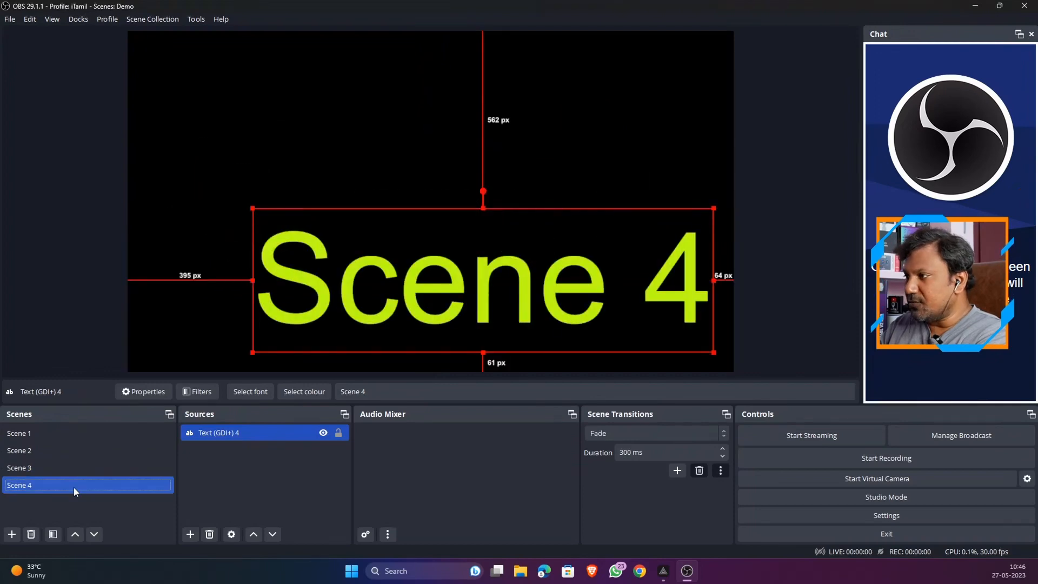
{"action": "left_click", "coordinate": [78, 435]}
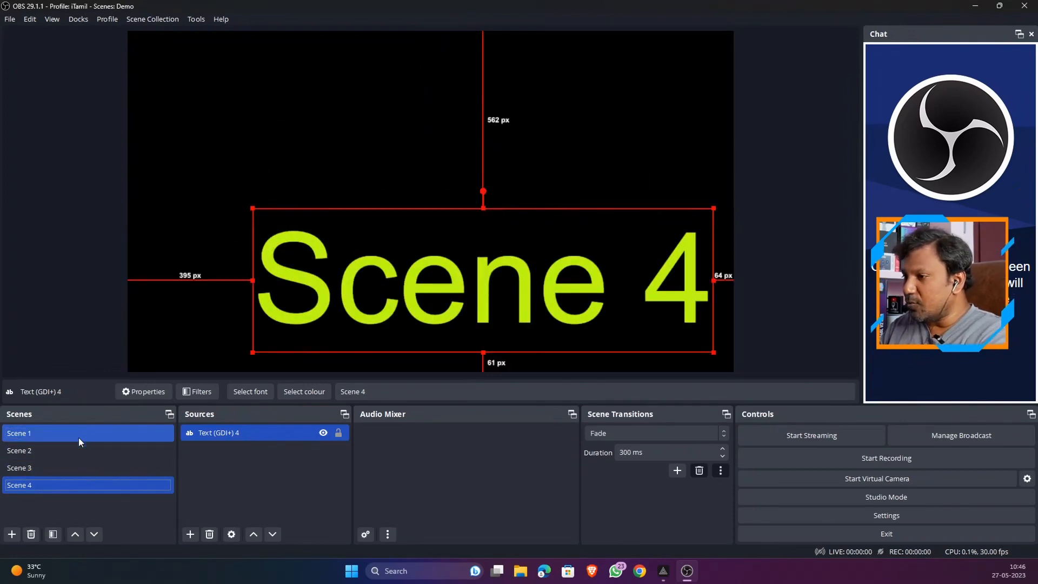
{"action": "left_click", "coordinate": [79, 449]}
{"action": "left_click", "coordinate": [79, 467]}
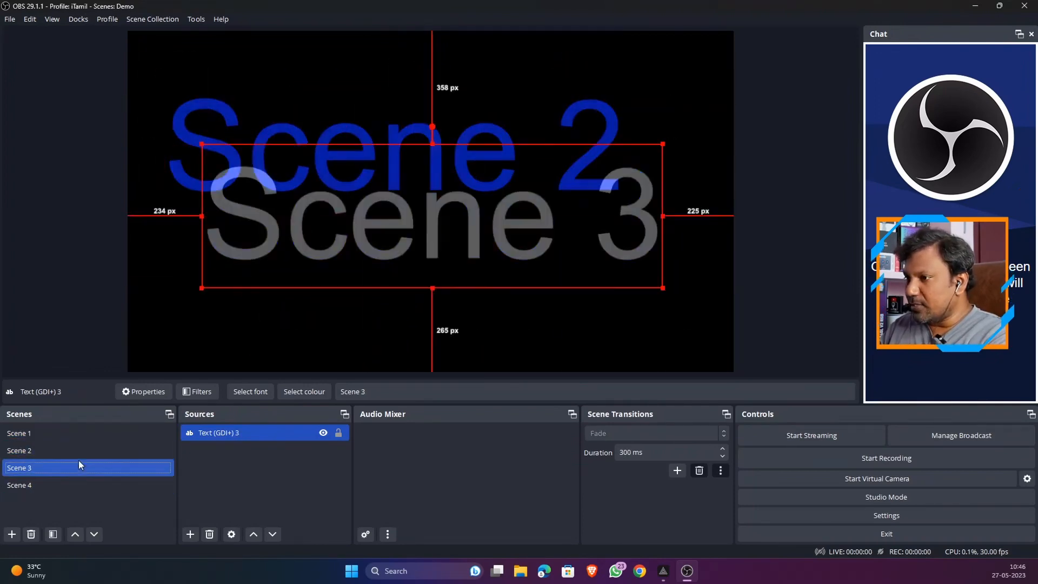
{"action": "left_click", "coordinate": [77, 486]}
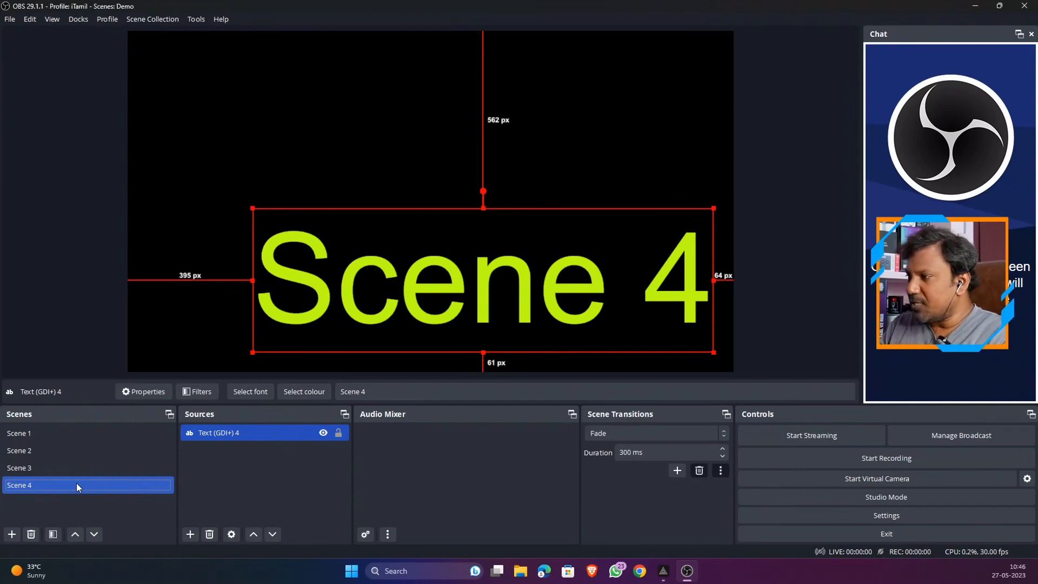
{"action": "key", "text": "Home"}
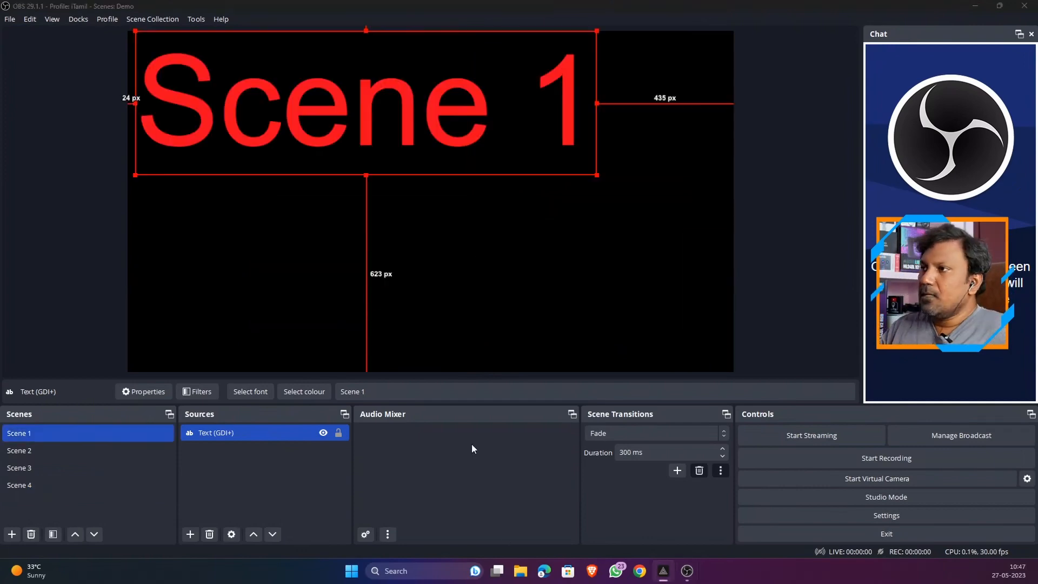
- Open the Advanced Scene Switcher and try starting and stopping it from its general settings
{"action": "left_click", "coordinate": [200, 21]}
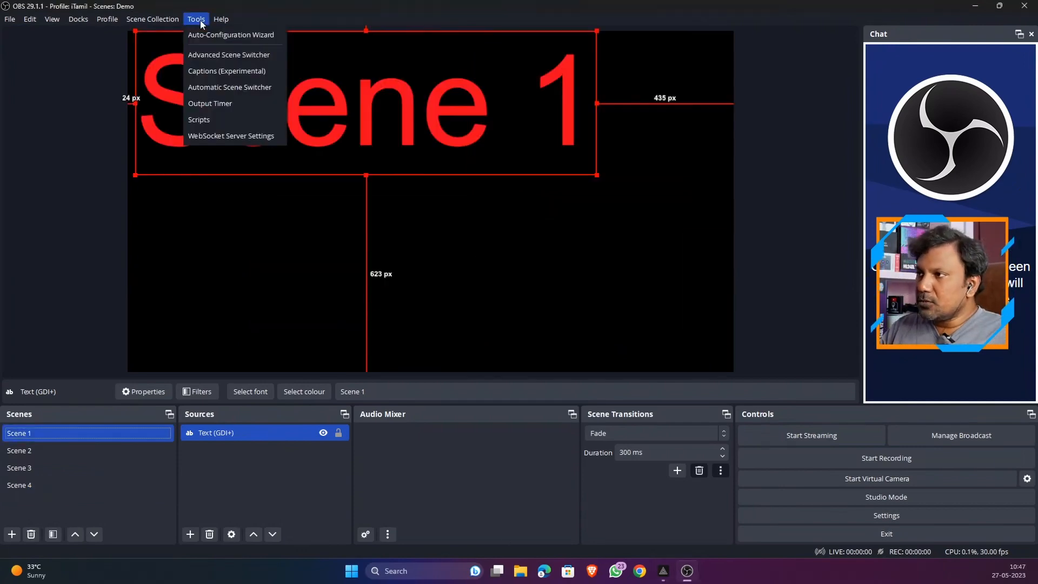
{"action": "left_click", "coordinate": [206, 56]}
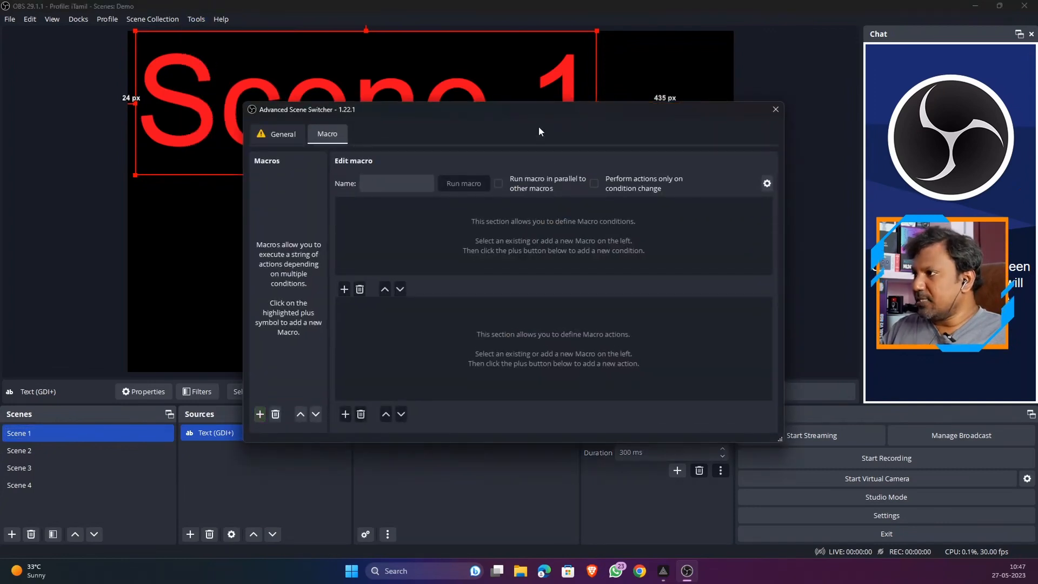
{"action": "left_click", "coordinate": [278, 135]}
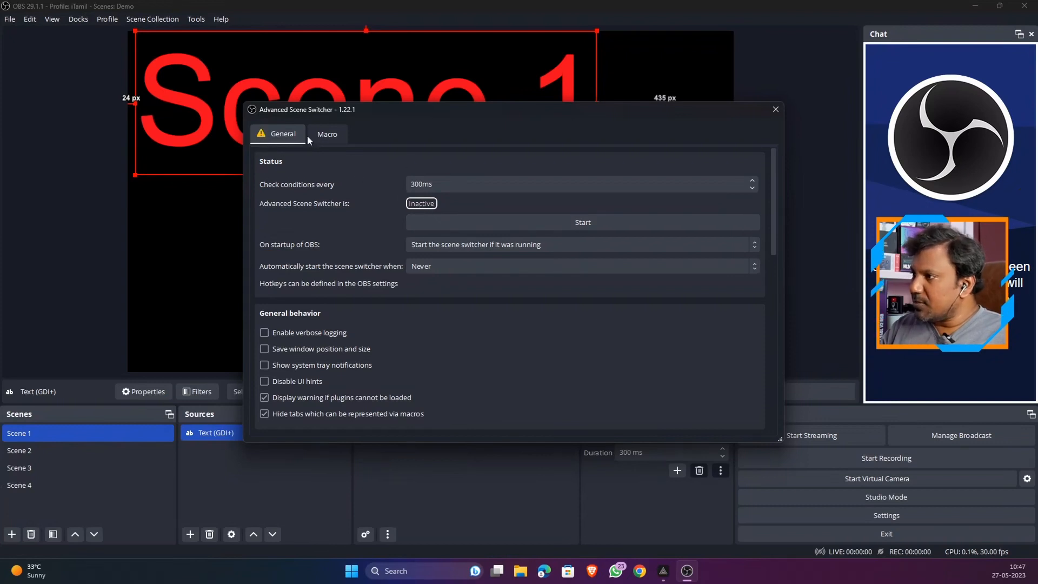
{"action": "left_click", "coordinate": [566, 224]}
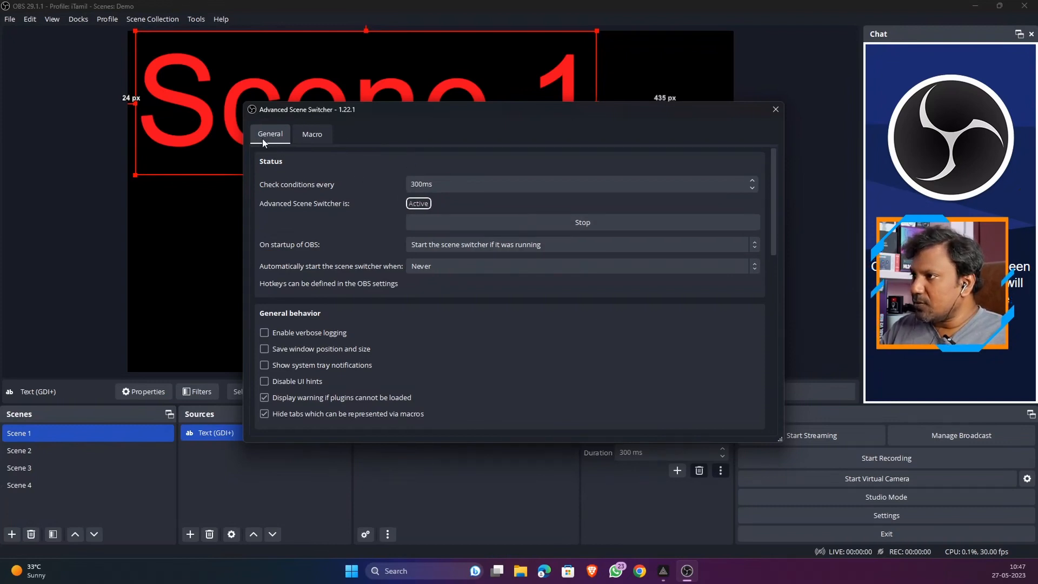
{"action": "left_click", "coordinate": [576, 226]}
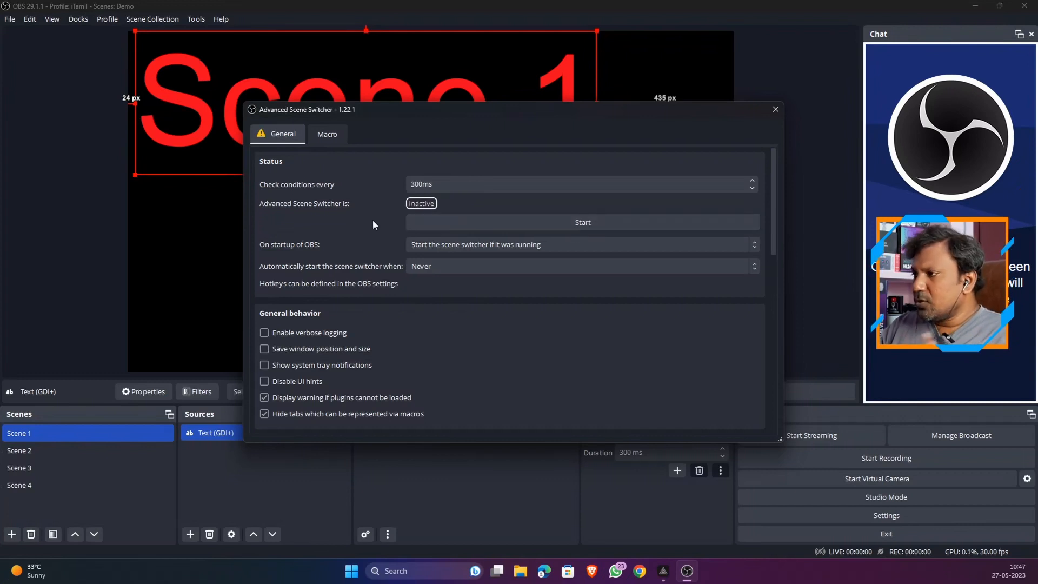
- Review the save/load, match behavior and transition options in the switcher's general settings
{"action": "scroll", "coordinate": [481, 313], "scroll_direction": "down", "scroll_amount": 7}
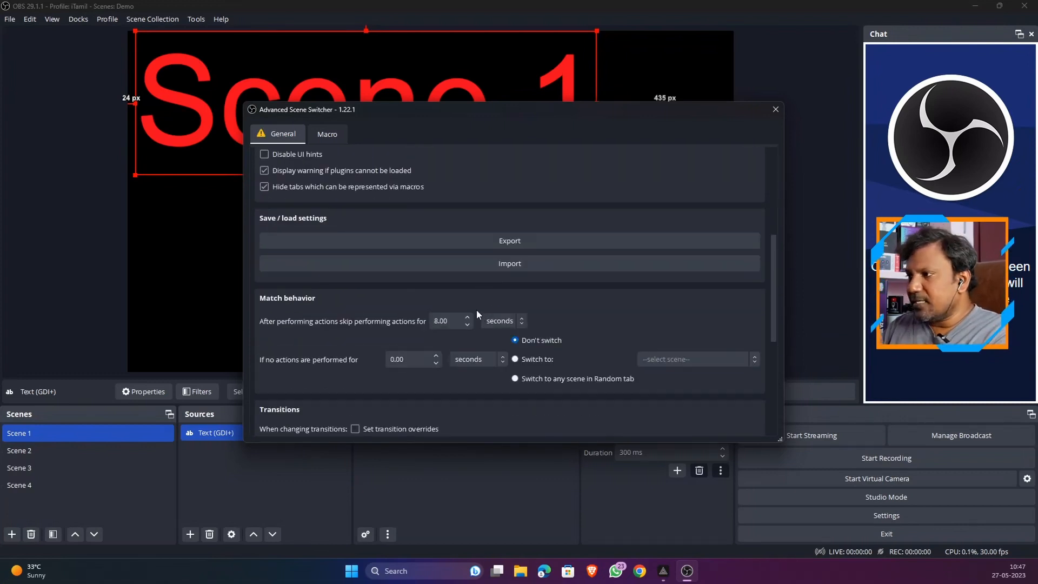
{"action": "scroll", "coordinate": [476, 314], "scroll_direction": "down", "scroll_amount": 6}
{"action": "scroll", "coordinate": [549, 355], "scroll_direction": "up", "scroll_amount": 4}
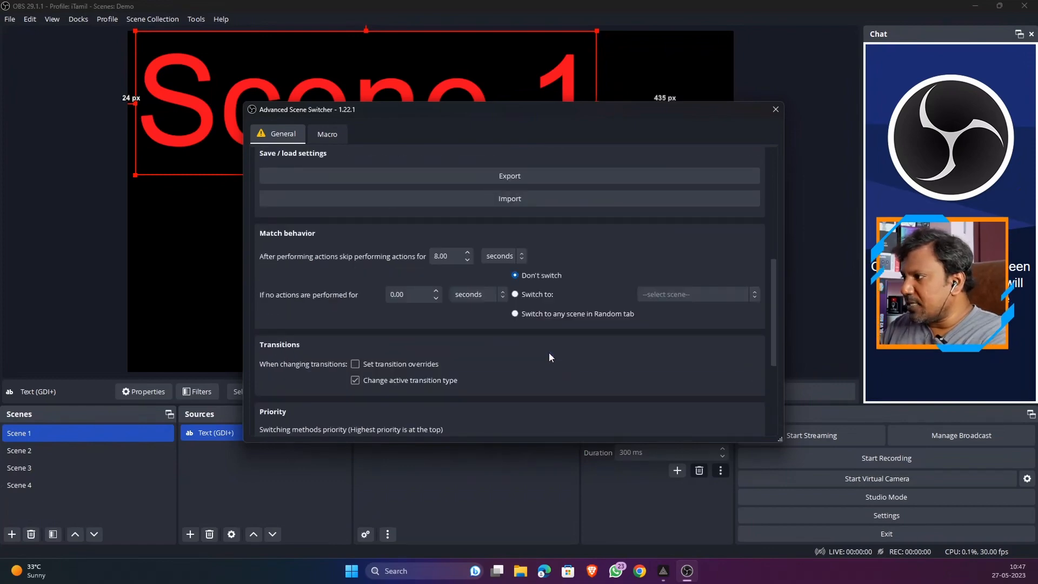
{"action": "scroll", "coordinate": [549, 355], "scroll_direction": "up", "scroll_amount": 5}
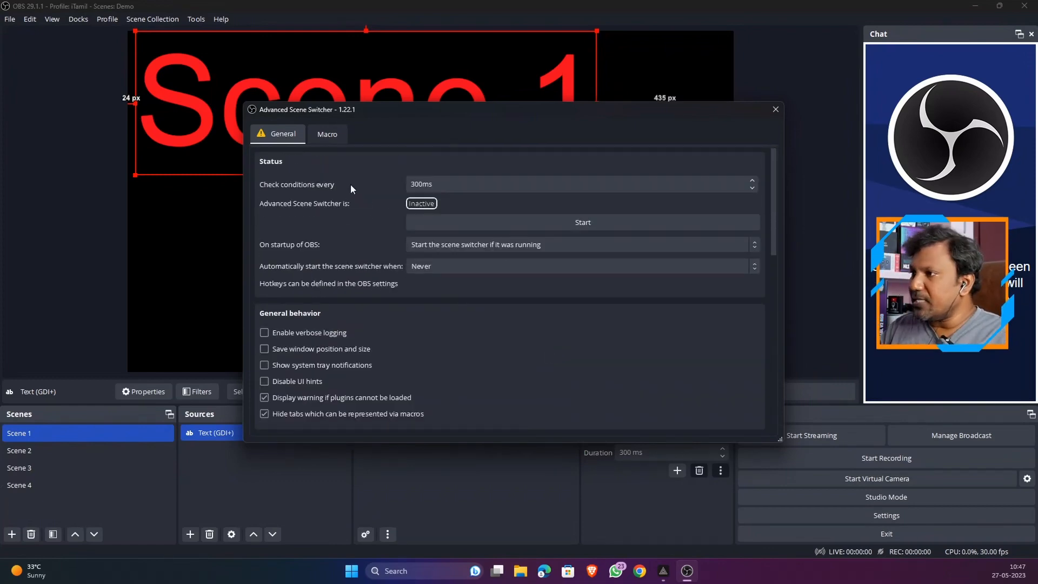
- Add a new macro named Auto Scene Switch in the Advanced Scene Switcher
{"action": "left_click", "coordinate": [323, 137]}
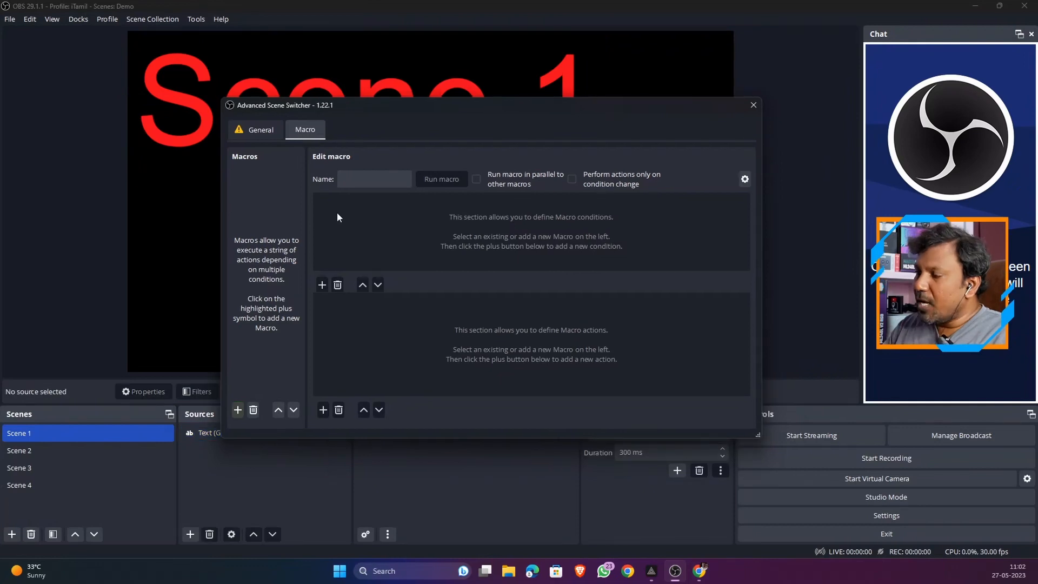
{"action": "left_click", "coordinate": [237, 410]}
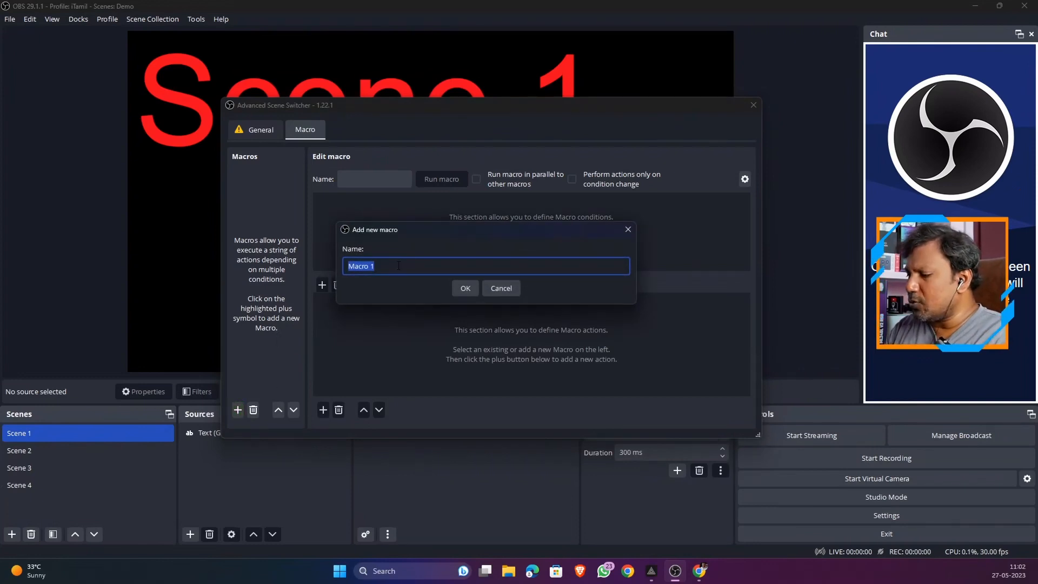
{"action": "key", "text": "BackSpace"}
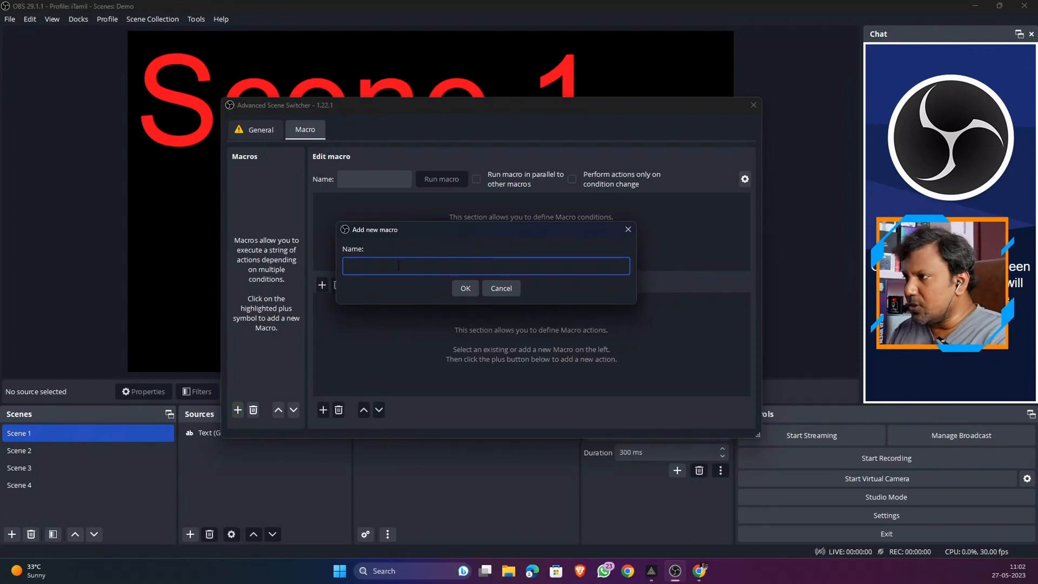
{"action": "type", "text": "A"}
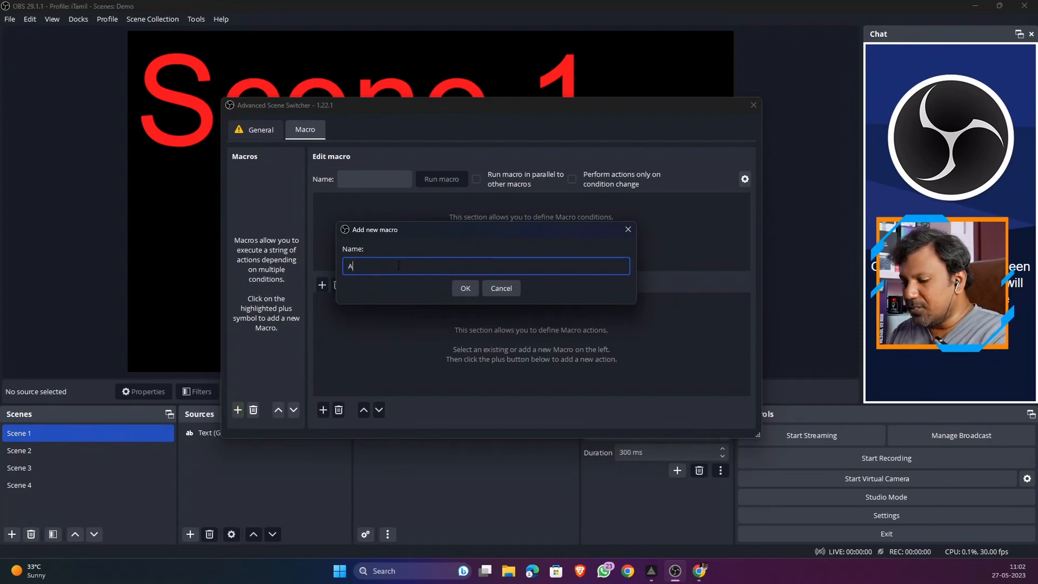
{"action": "type", "text": "uto Scene Switch"}
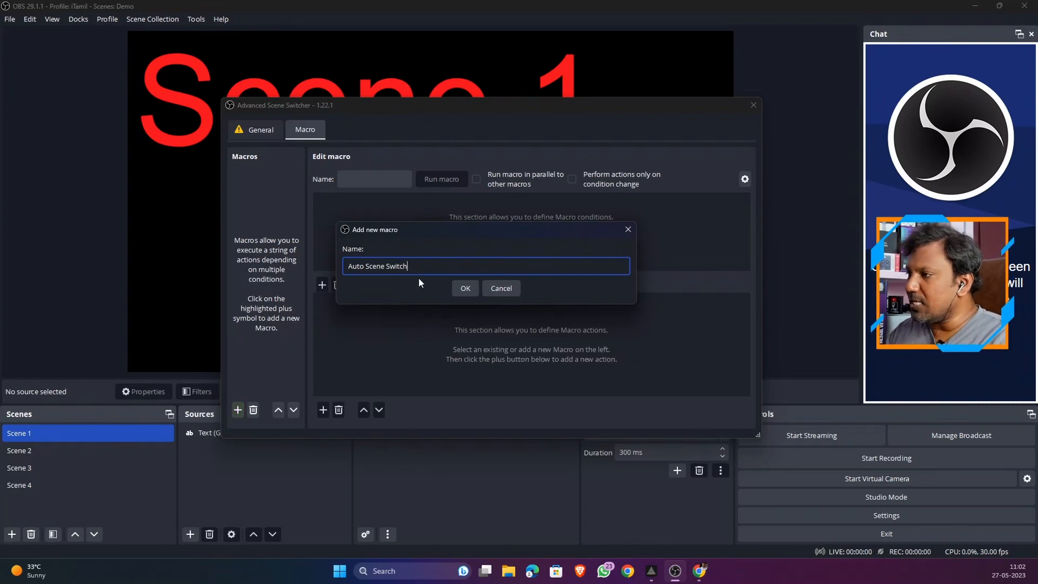
{"action": "left_click", "coordinate": [462, 288]}
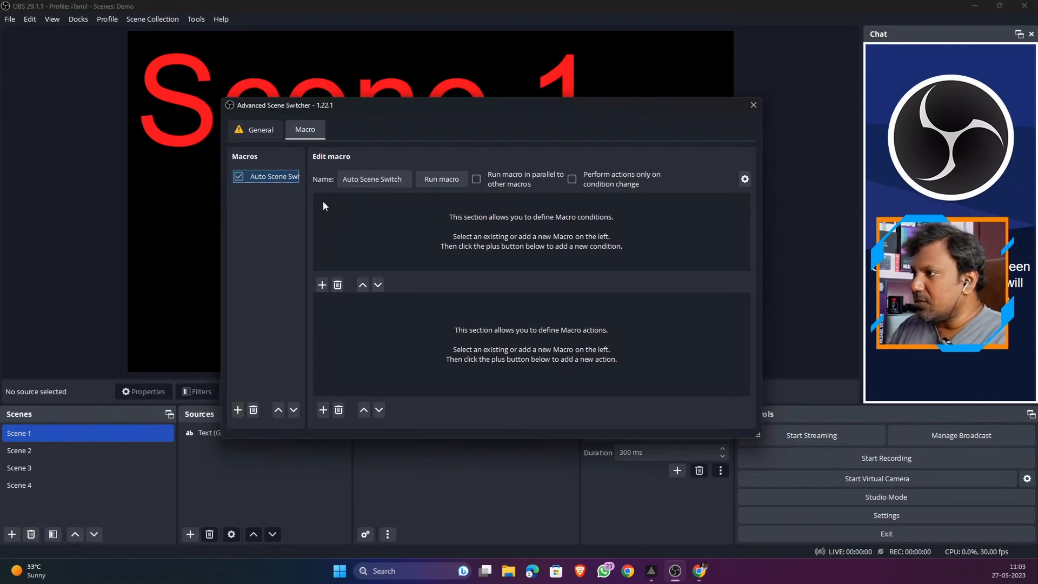
{"action": "left_click", "coordinate": [365, 179]}
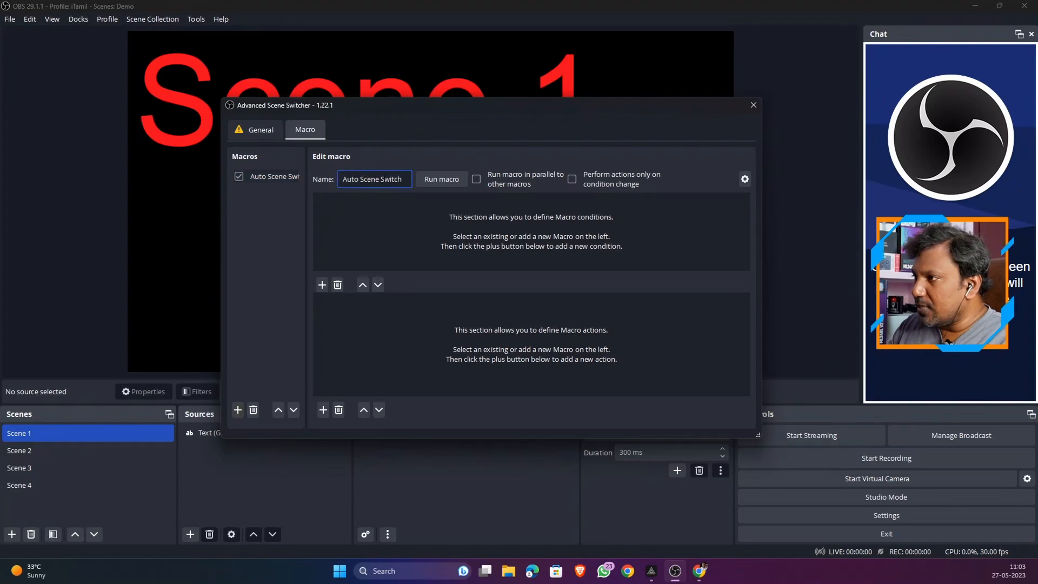
{"action": "left_click", "coordinate": [388, 220]}
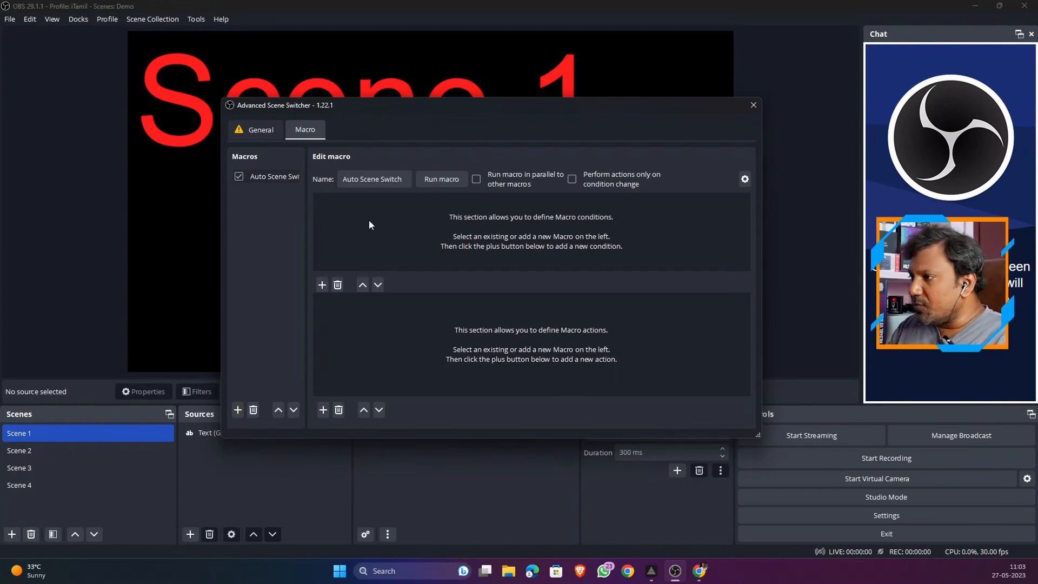
- Add an If condition of type Plugin state to the Auto Scene Switch macro and set it to Plugin is running
{"action": "left_click", "coordinate": [322, 285]}
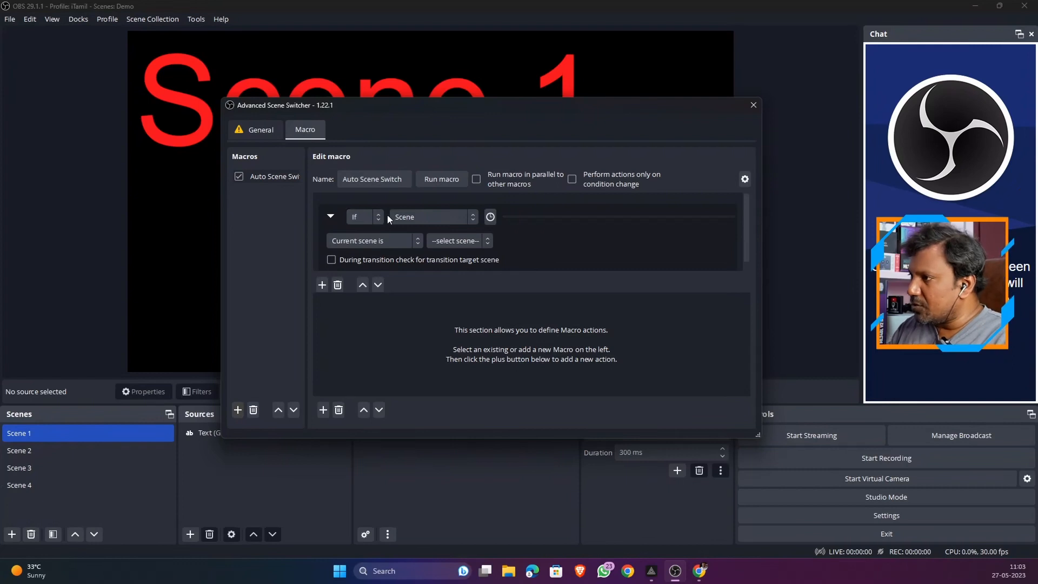
{"action": "left_click", "coordinate": [427, 216]}
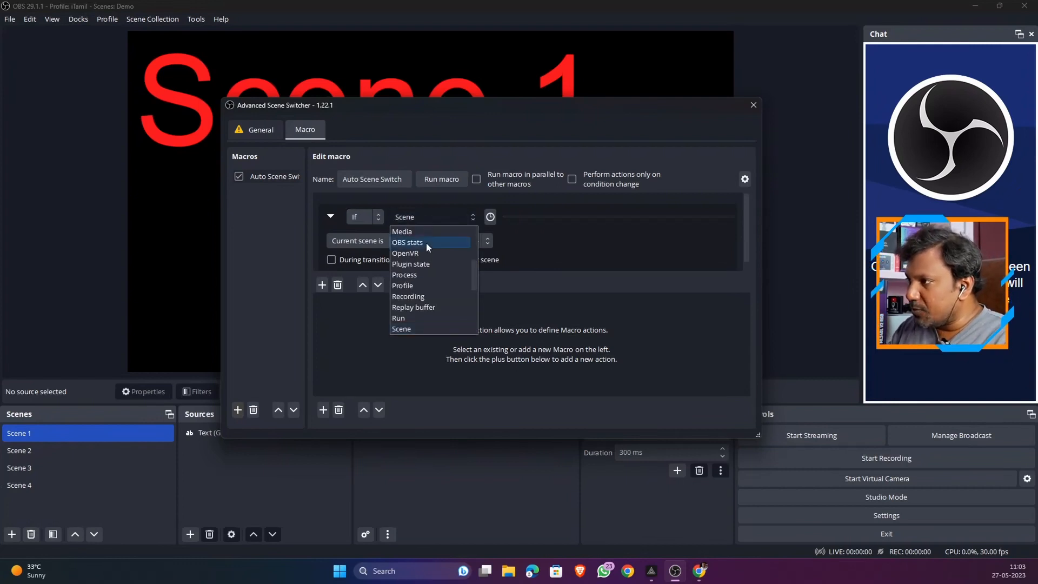
{"action": "mouse_move", "coordinate": [473, 276]}
{"action": "left_mouse_down"}
{"action": "mouse_move", "coordinate": [474, 261]}
{"action": "mouse_move", "coordinate": [475, 270]}
{"action": "left_mouse_up"}
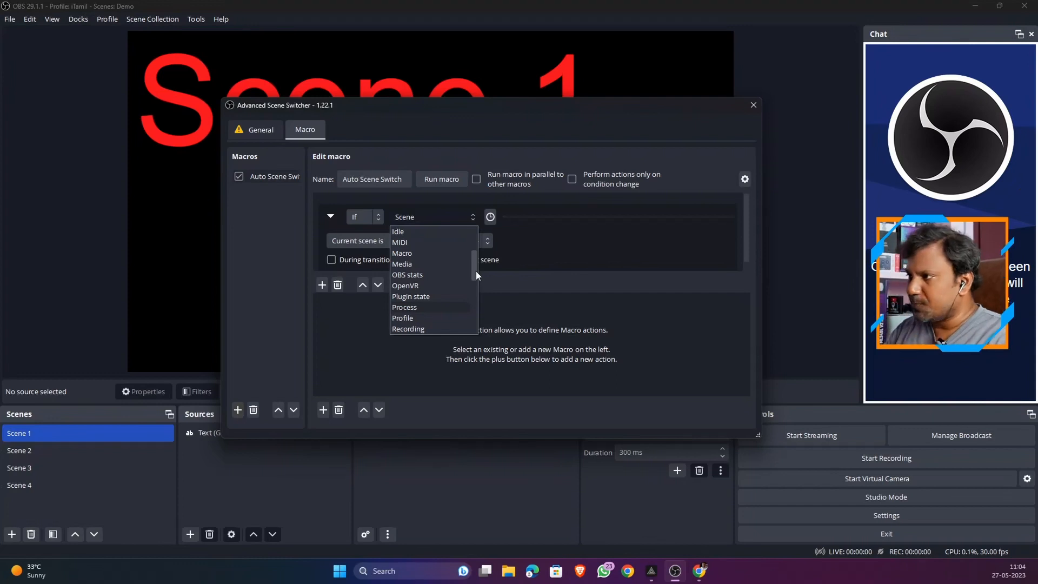
{"action": "mouse_move", "coordinate": [475, 271]}
{"action": "left_mouse_down"}
{"action": "mouse_move", "coordinate": [473, 294]}
{"action": "mouse_move", "coordinate": [470, 277]}
{"action": "left_mouse_up"}
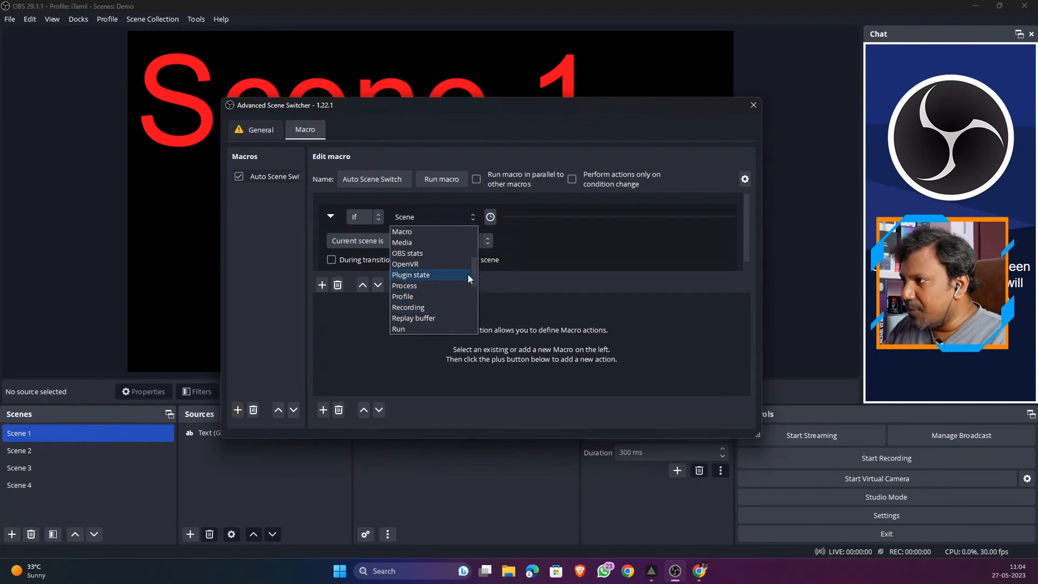
{"action": "left_click", "coordinate": [409, 275]}
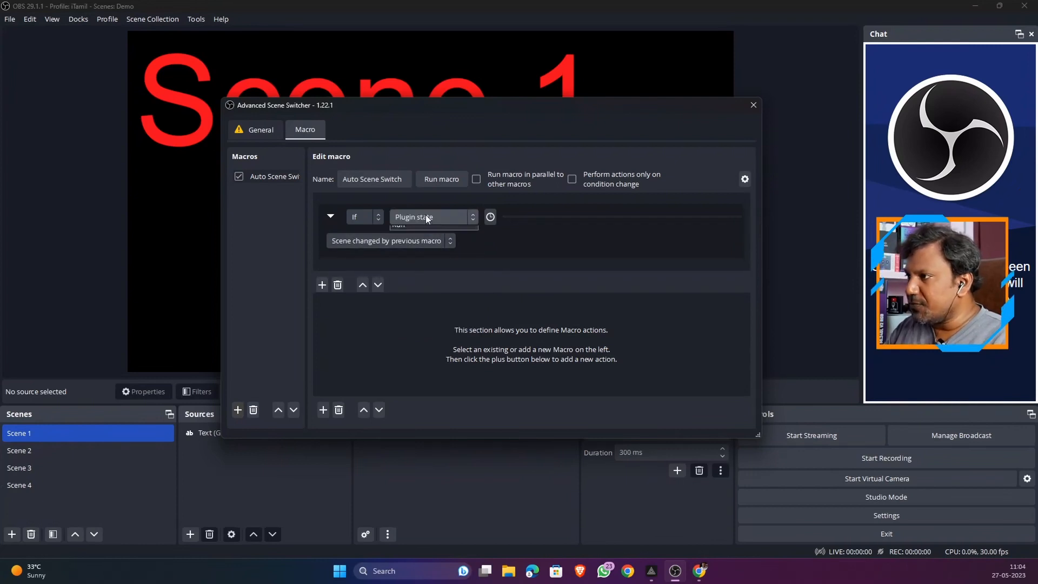
{"action": "left_click", "coordinate": [426, 217]}
{"action": "left_click", "coordinate": [415, 276]}
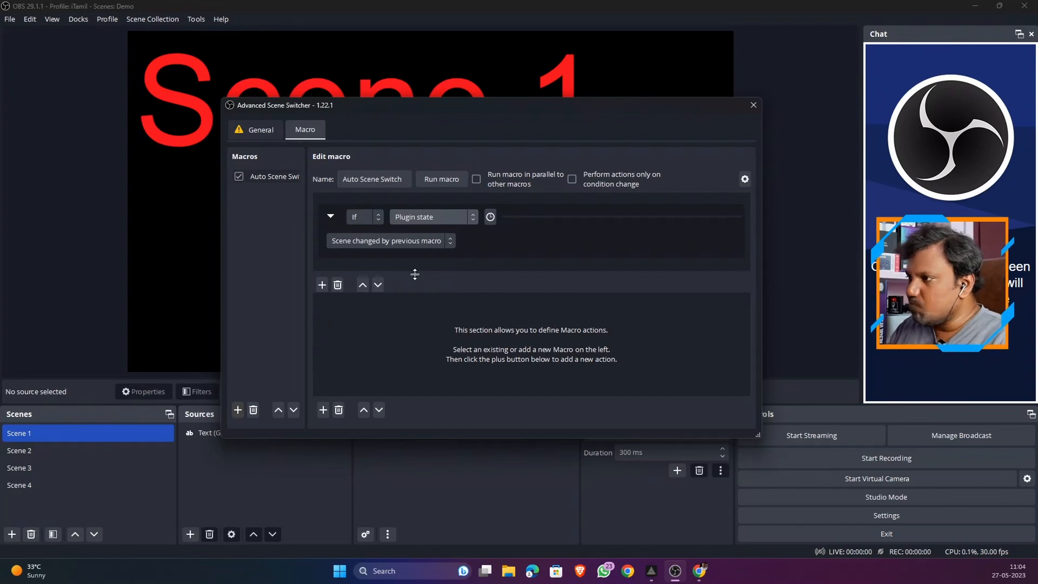
{"action": "left_click", "coordinate": [410, 238]}
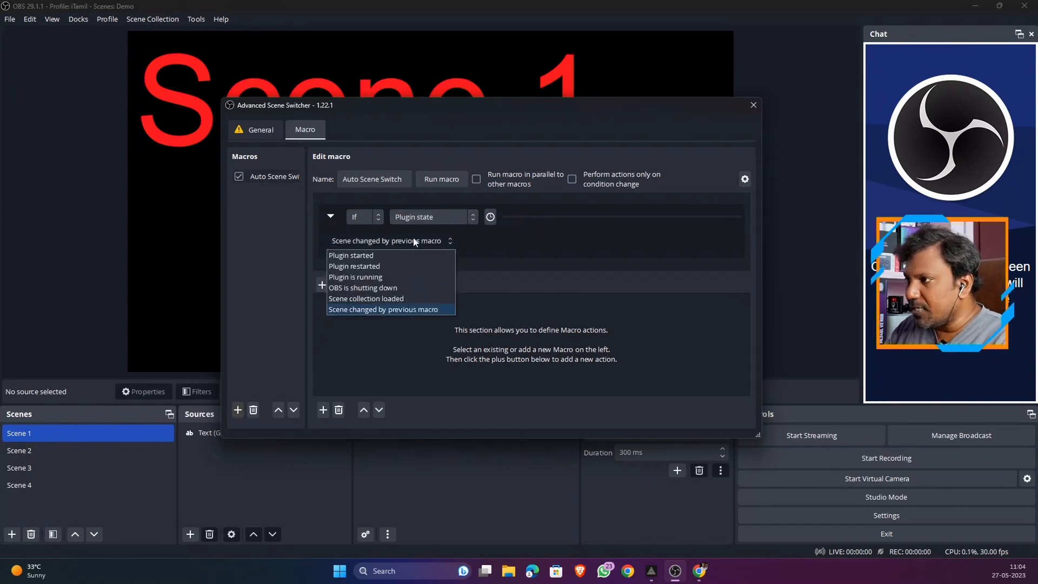
{"action": "left_click", "coordinate": [361, 278]}
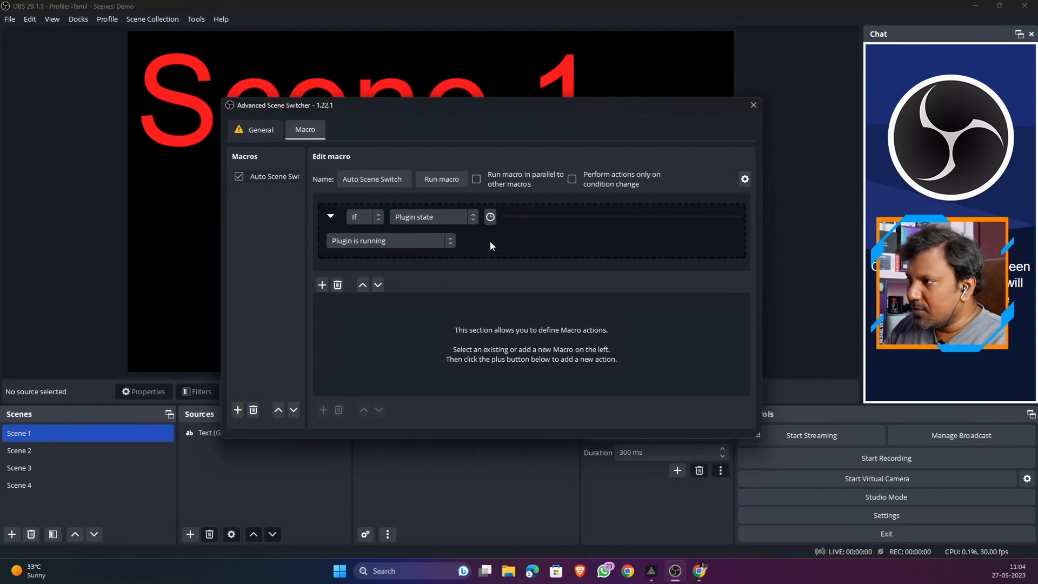
{"action": "left_click", "coordinate": [349, 347]}
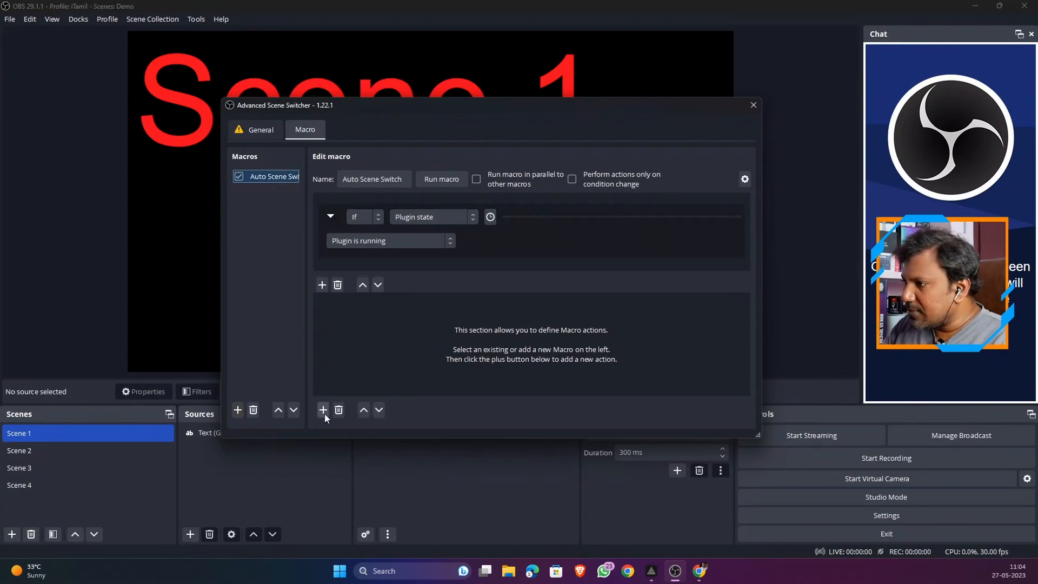
- Add a Switch scene action to the Auto Scene Switch macro that switches to Scene 1 using Current Transition
{"action": "left_click", "coordinate": [322, 410]}
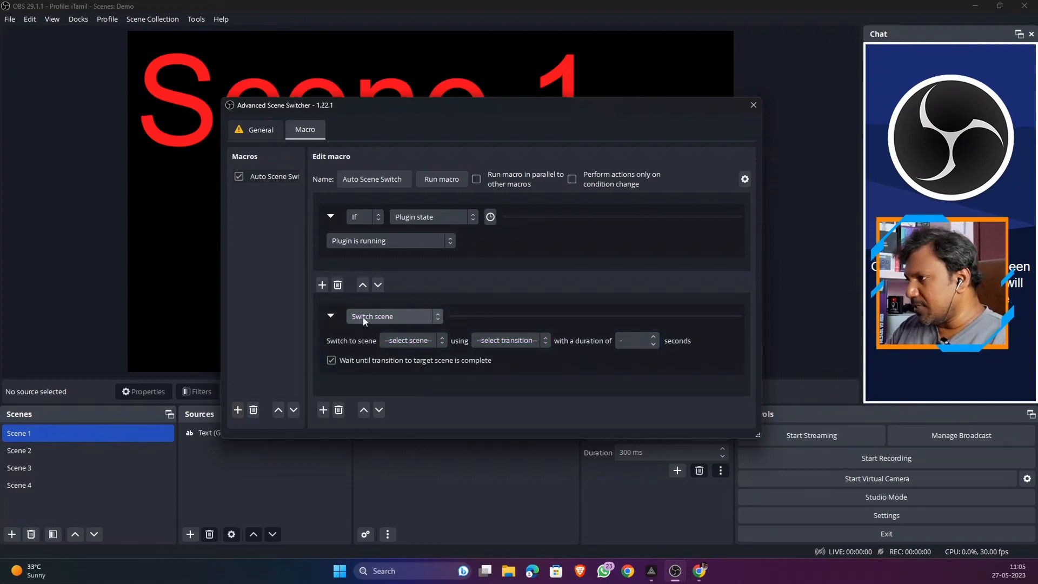
{"action": "left_click", "coordinate": [407, 342]}
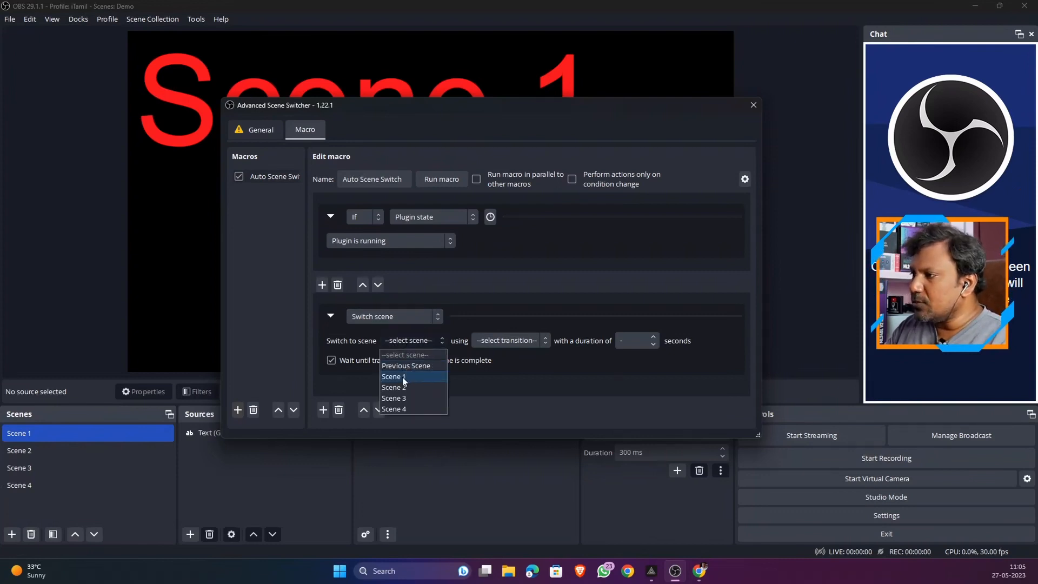
{"action": "left_click", "coordinate": [402, 378]}
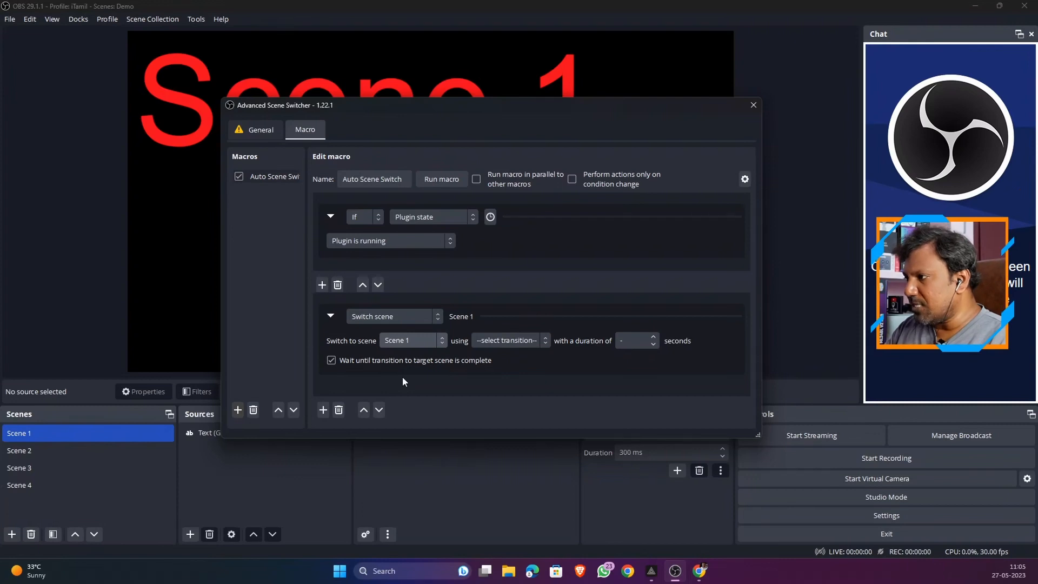
{"action": "left_click", "coordinate": [520, 342]}
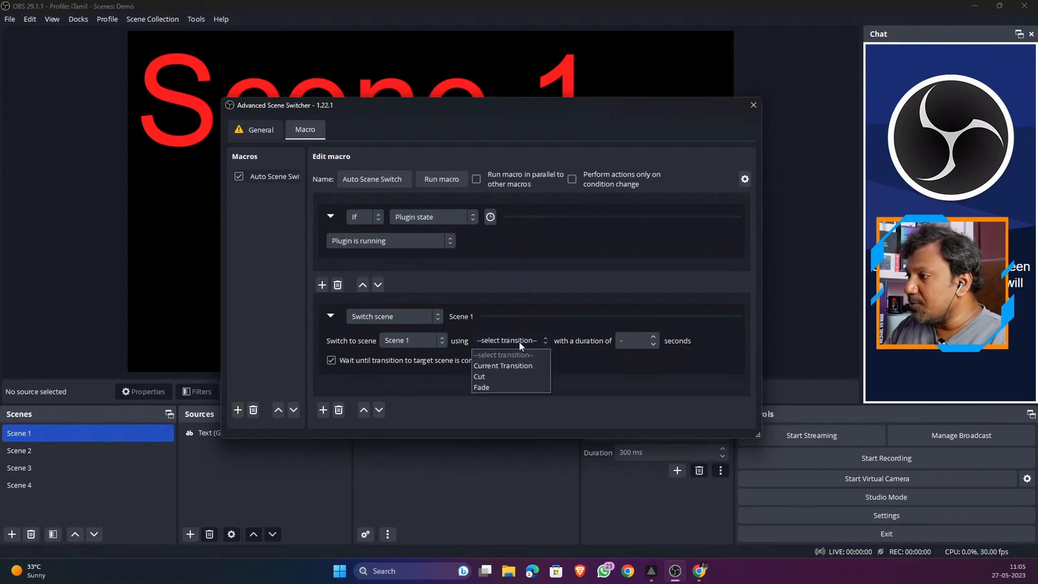
{"action": "left_click", "coordinate": [517, 366]}
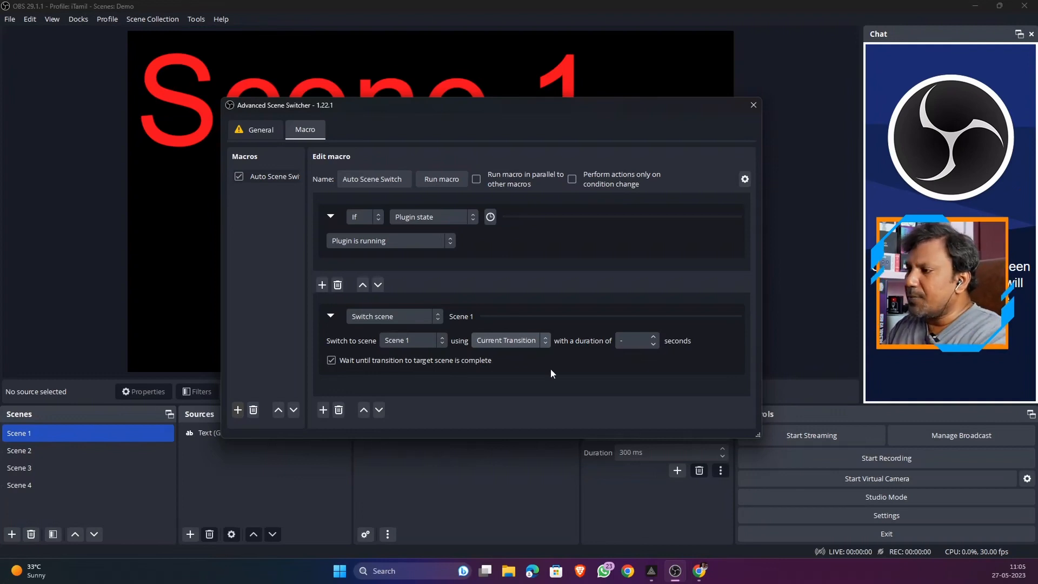
- Add a second action below the Scene 1 switch and change its type to Wait
{"action": "left_click", "coordinate": [323, 410]}
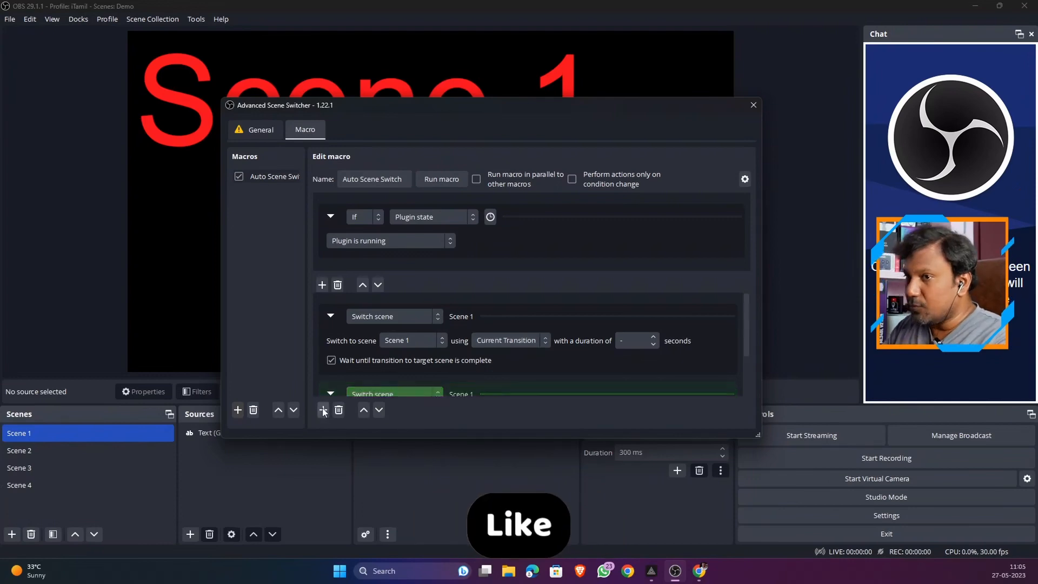
{"action": "left_click_drag", "start_coordinate": [747, 327], "coordinate": [748, 369]}
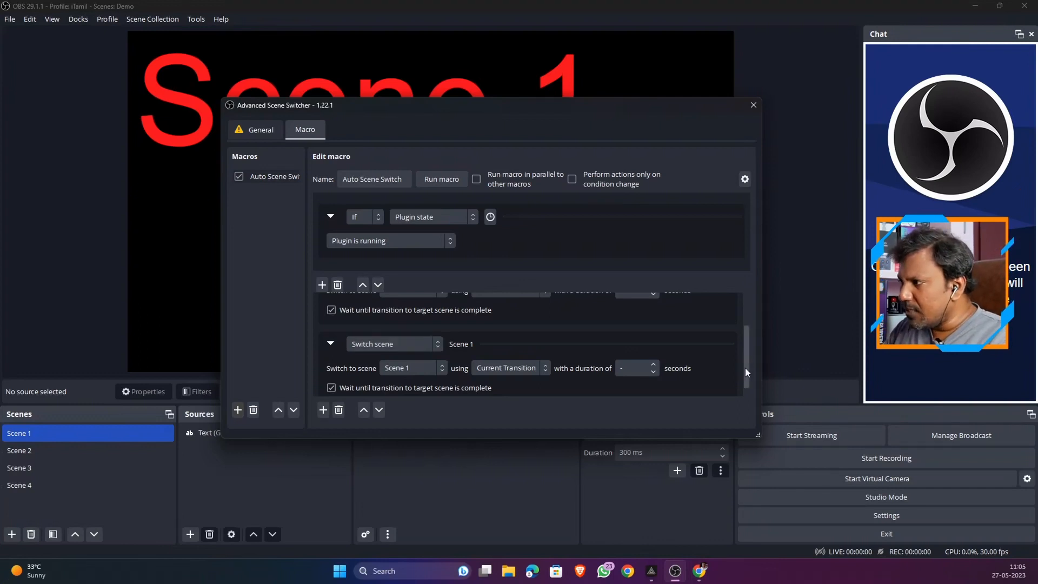
{"action": "left_click_drag", "start_coordinate": [745, 367], "coordinate": [746, 371]}
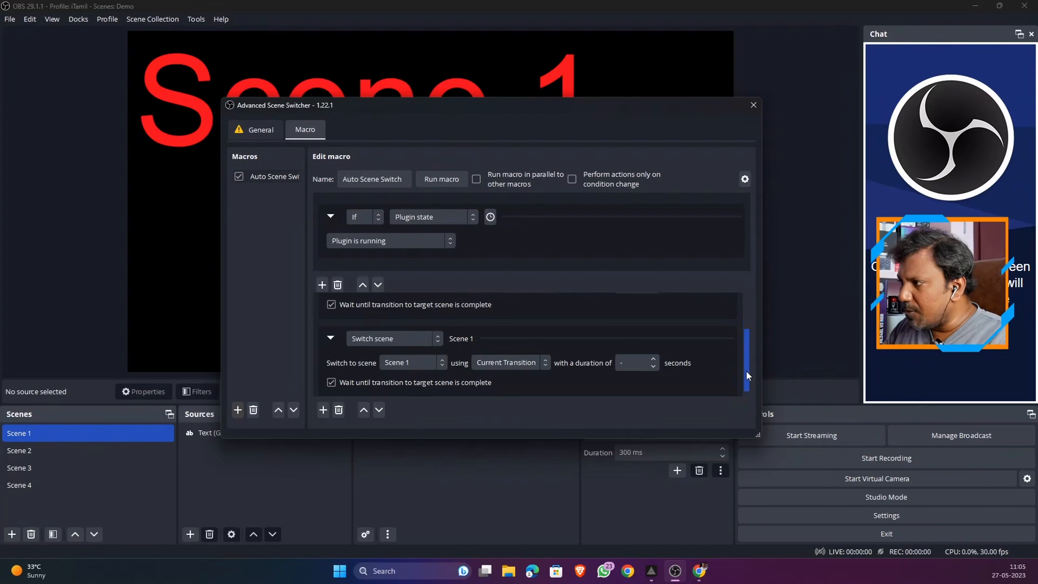
{"action": "left_click", "coordinate": [422, 339]}
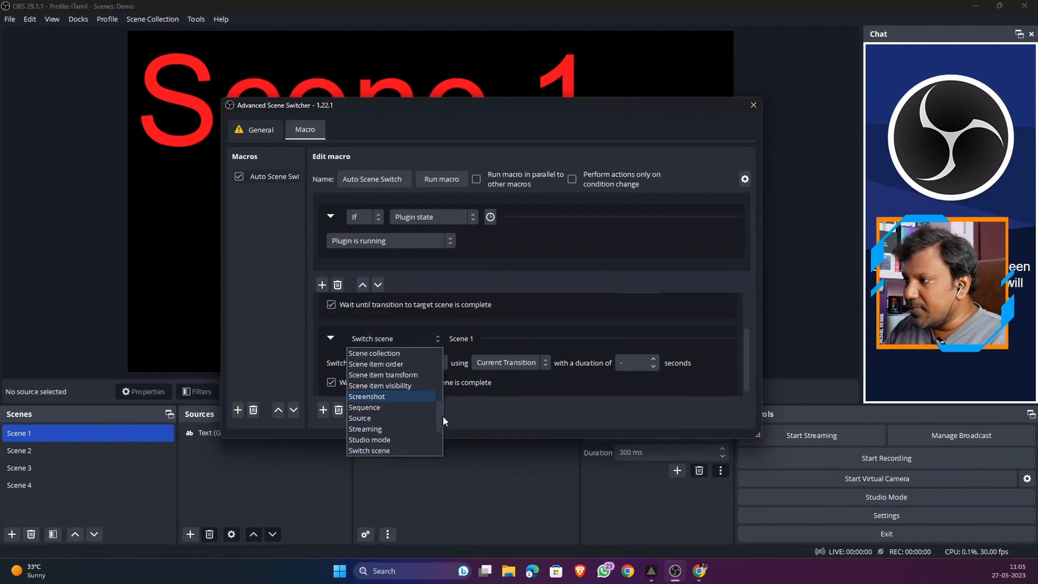
{"action": "left_click_drag", "start_coordinate": [438, 414], "coordinate": [439, 441]}
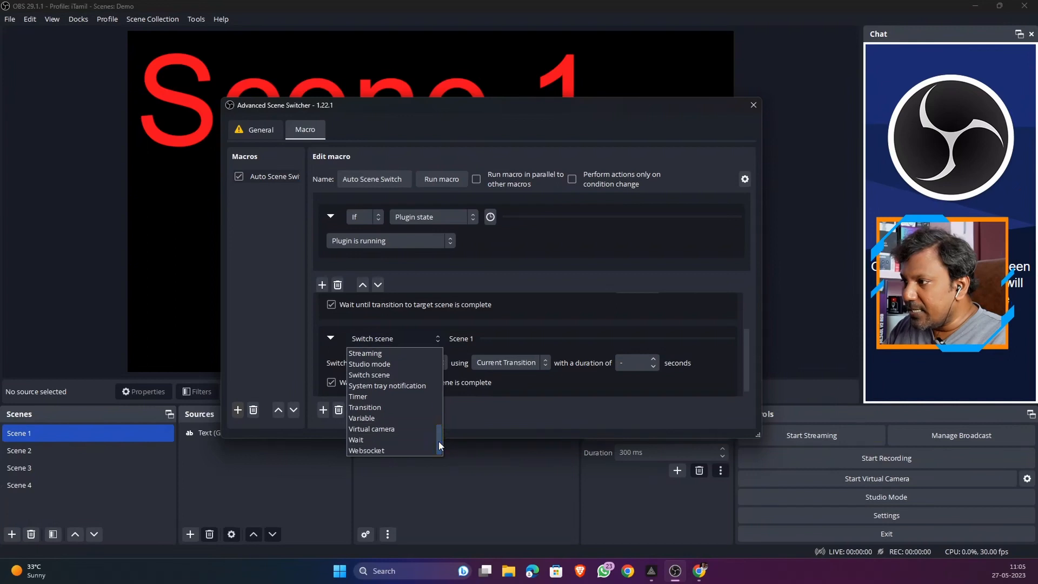
{"action": "left_click", "coordinate": [381, 440]}
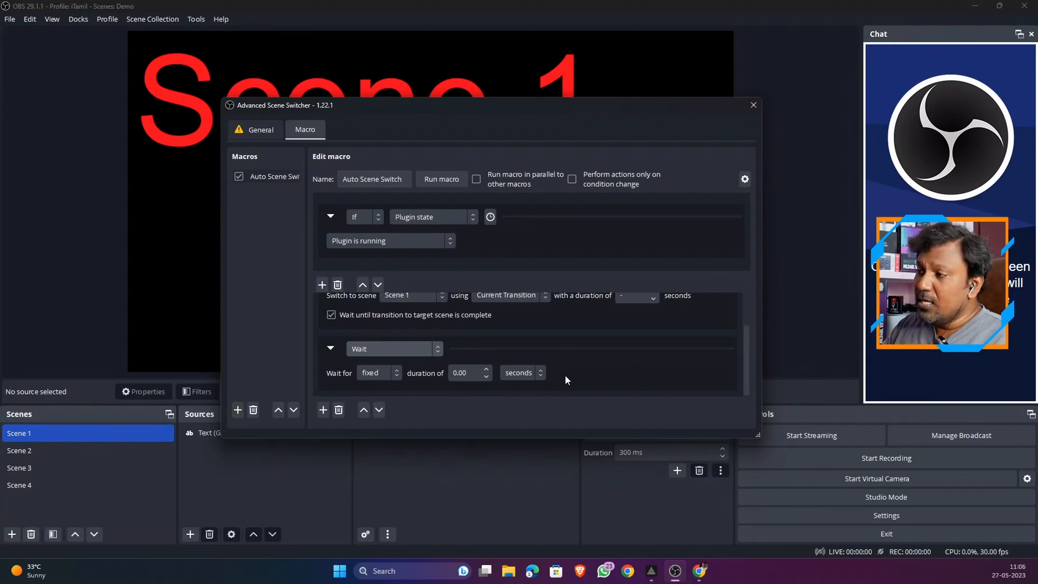
- Set the Wait action following Scene 1 to a fixed duration of 5.00 seconds
{"action": "left_click", "coordinate": [379, 379]}
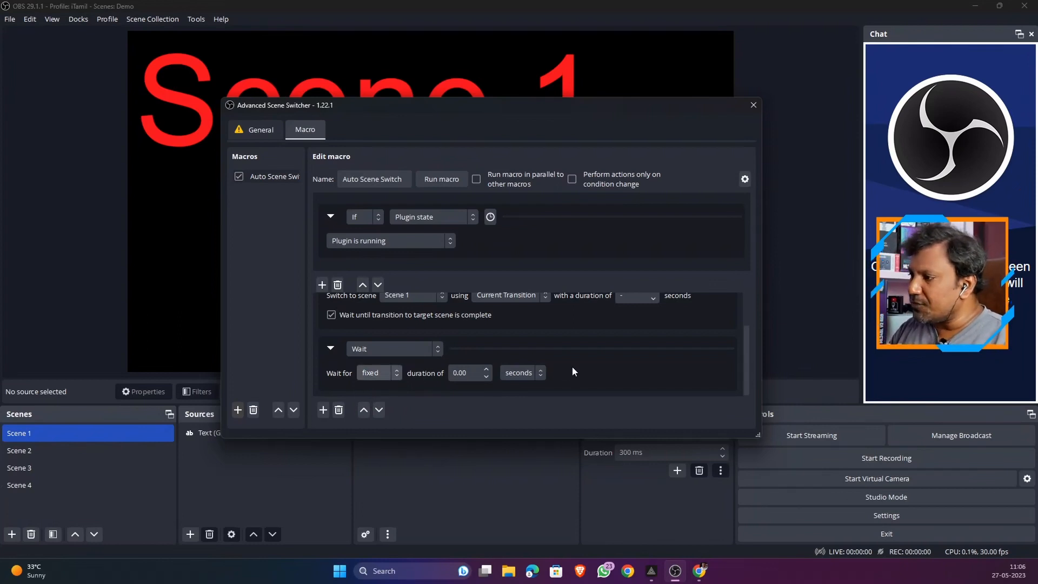
{"action": "left_click", "coordinate": [456, 373]}
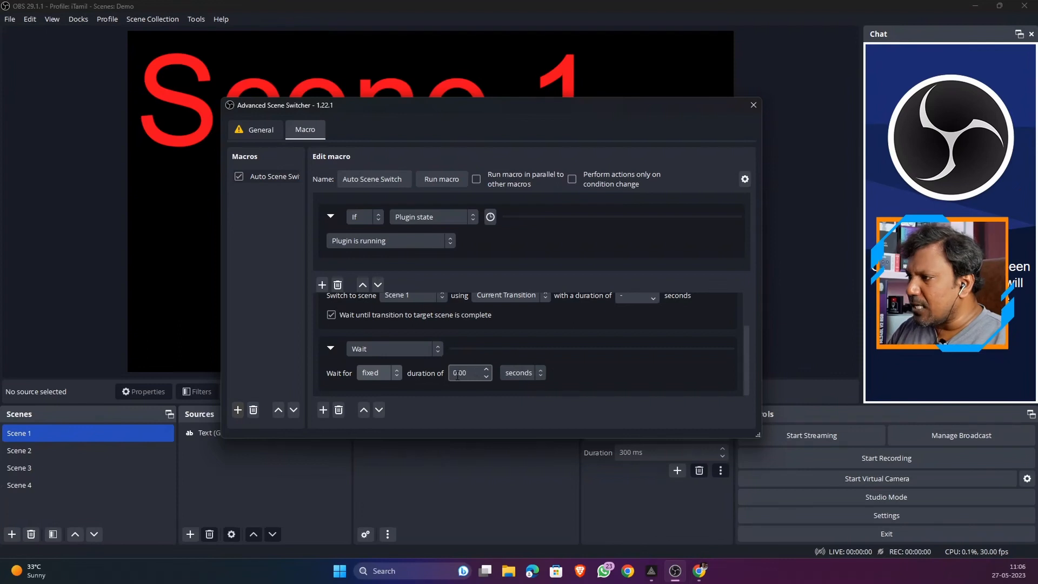
{"action": "key", "text": "BackSpace"}
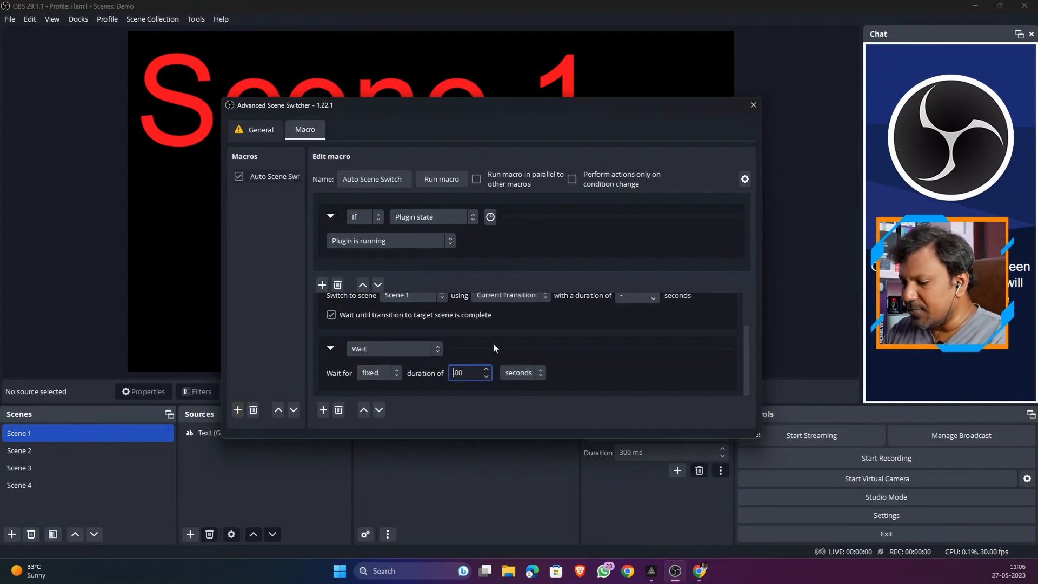
{"action": "type", "text": "5"}
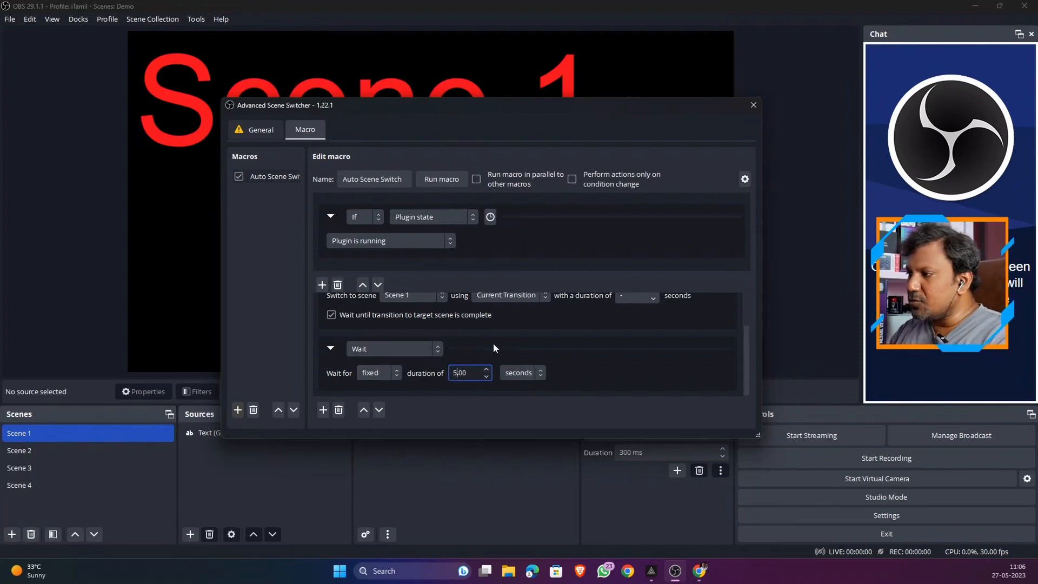
{"action": "left_click", "coordinate": [519, 373]}
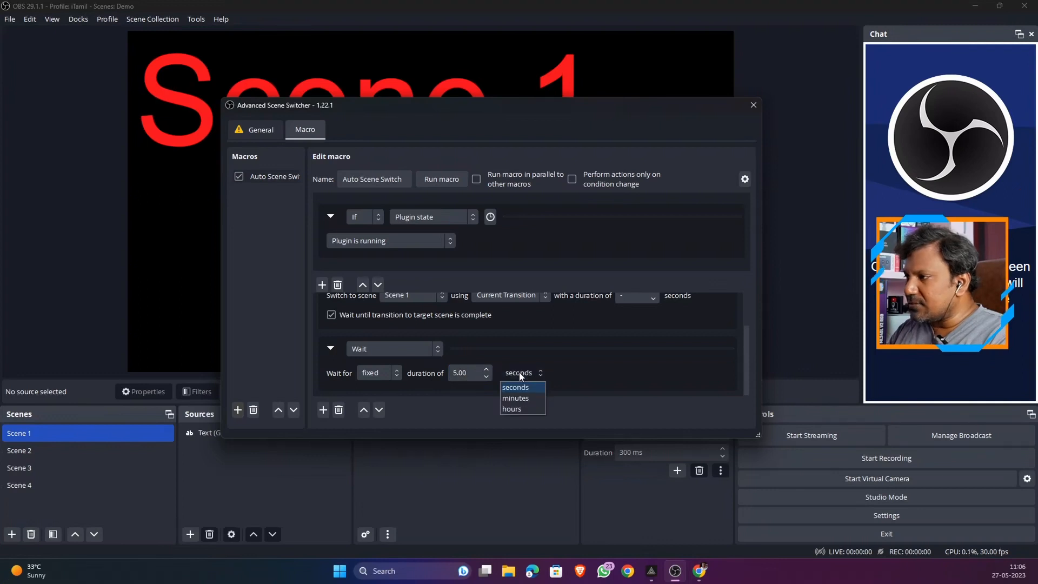
{"action": "left_click", "coordinate": [576, 379]}
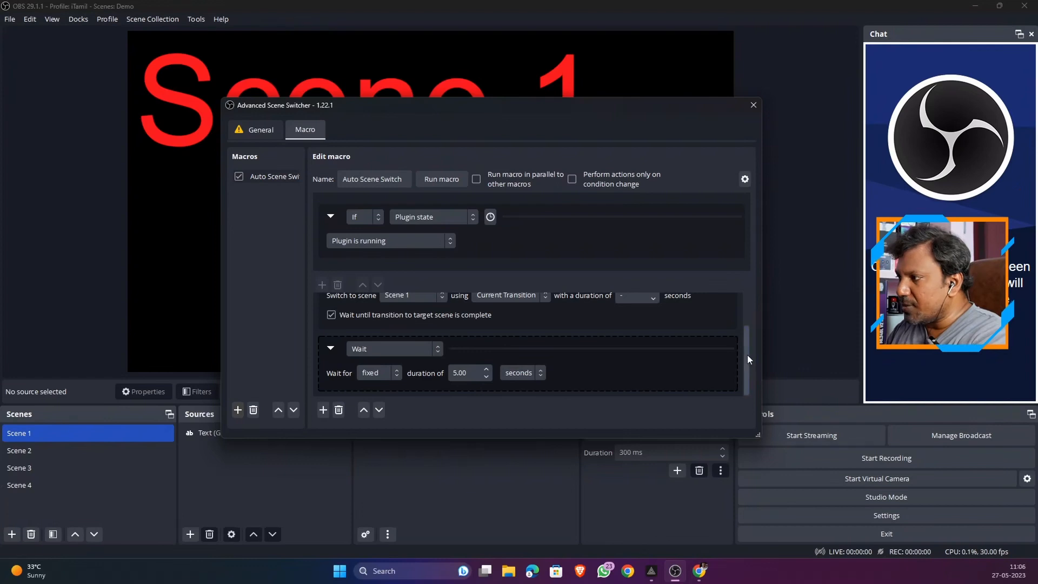
- Add a Switch scene action following the first wait that switches to Scene 2 using Current Transition
{"action": "left_click_drag", "start_coordinate": [747, 354], "coordinate": [747, 320]}
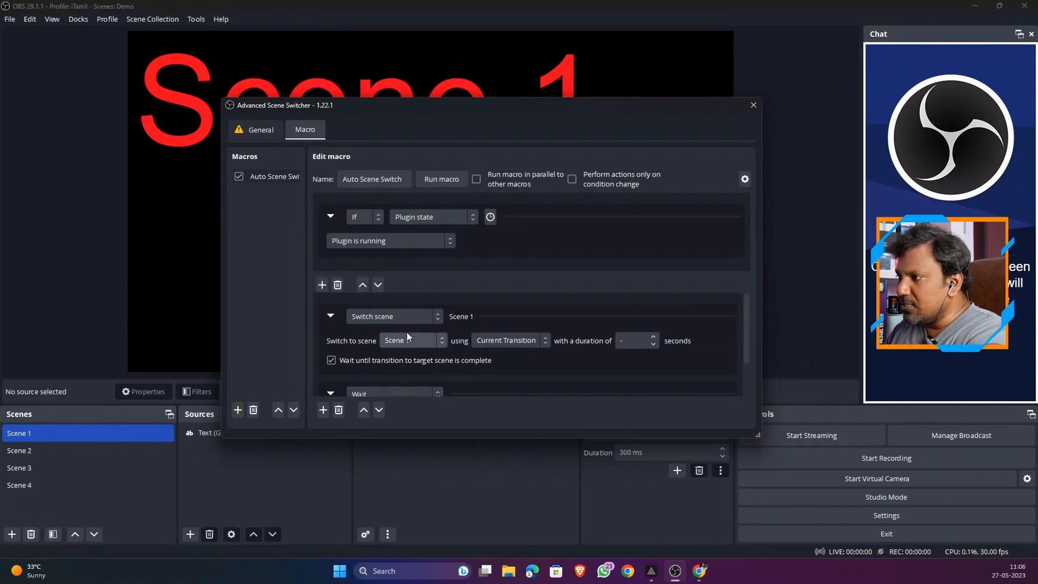
{"action": "left_click_drag", "start_coordinate": [749, 343], "coordinate": [745, 368]}
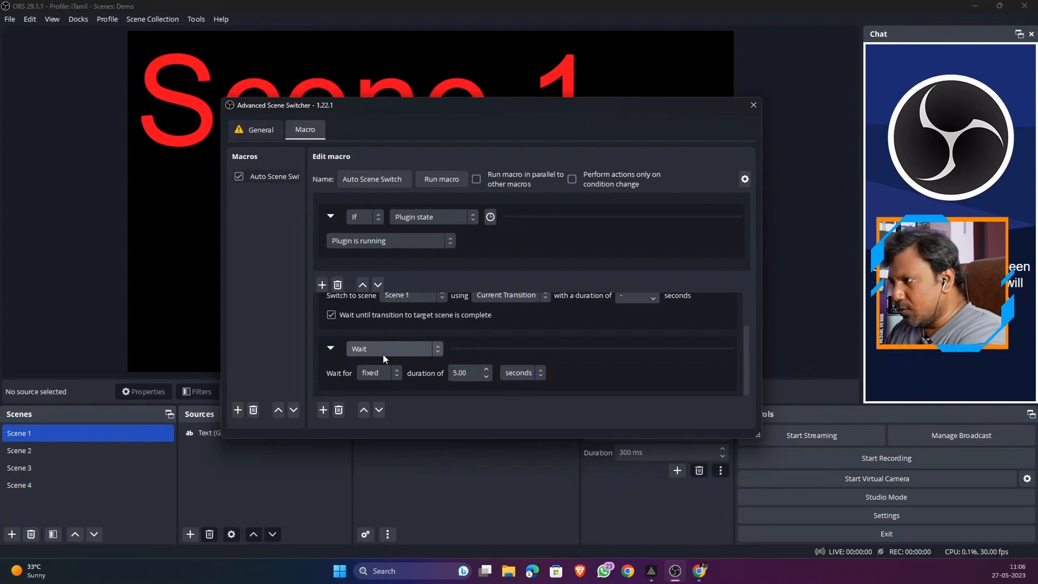
{"action": "left_click", "coordinate": [323, 411]}
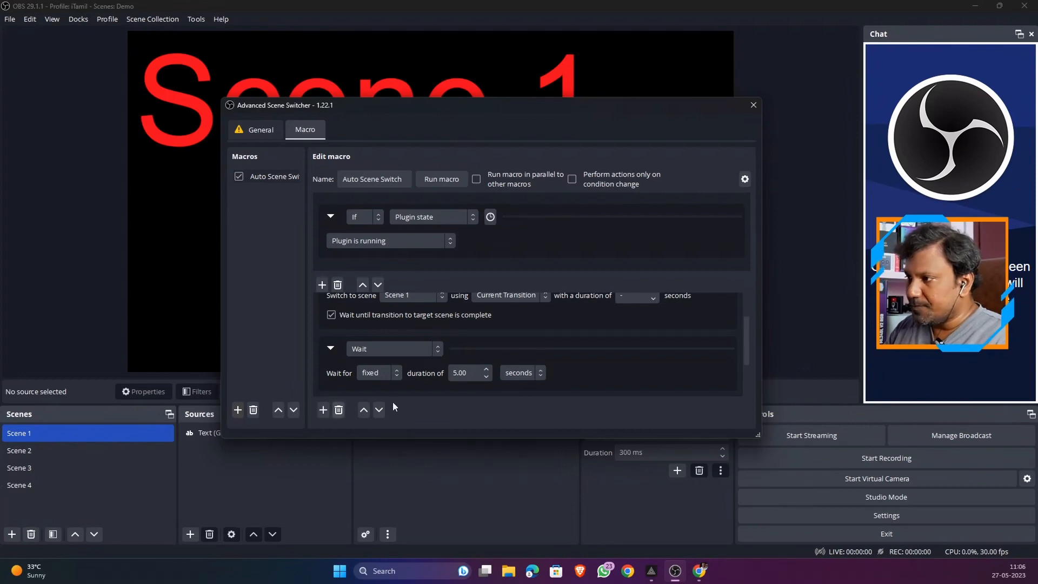
{"action": "left_click_drag", "start_coordinate": [748, 339], "coordinate": [745, 377]}
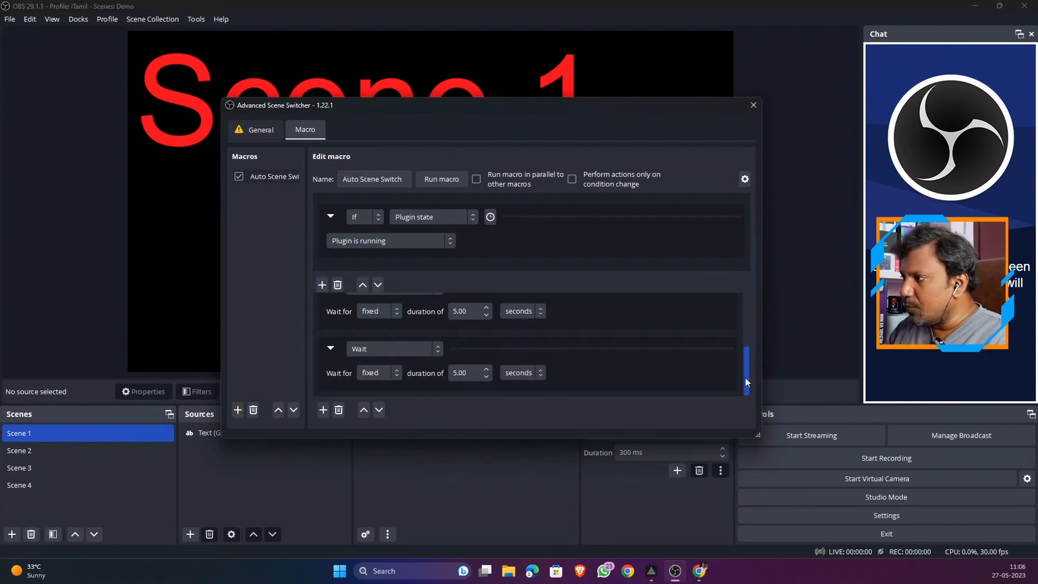
{"action": "left_click", "coordinate": [420, 349]}
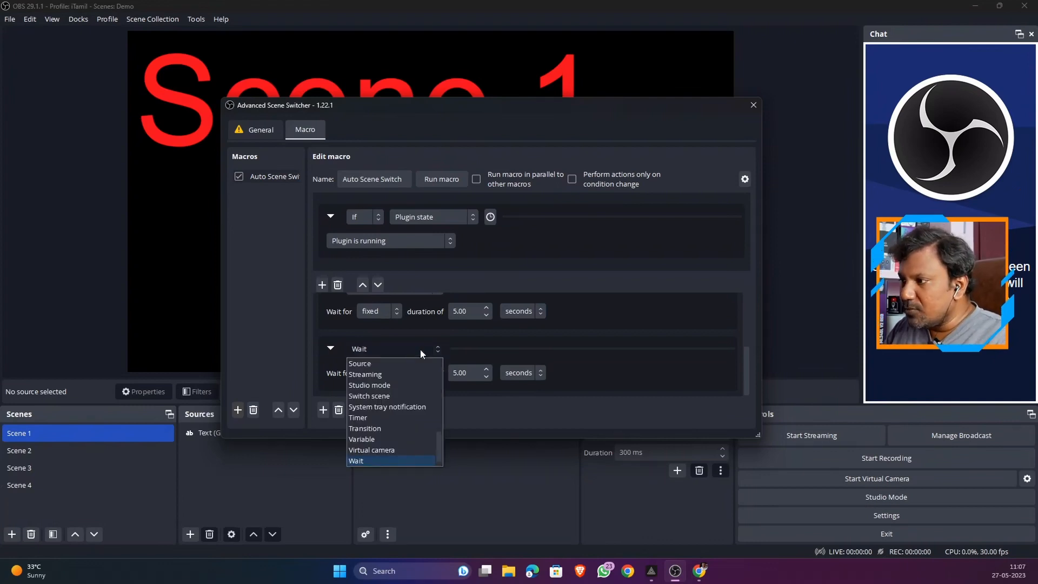
{"action": "left_click", "coordinate": [388, 396]}
{"action": "left_click", "coordinate": [401, 373]}
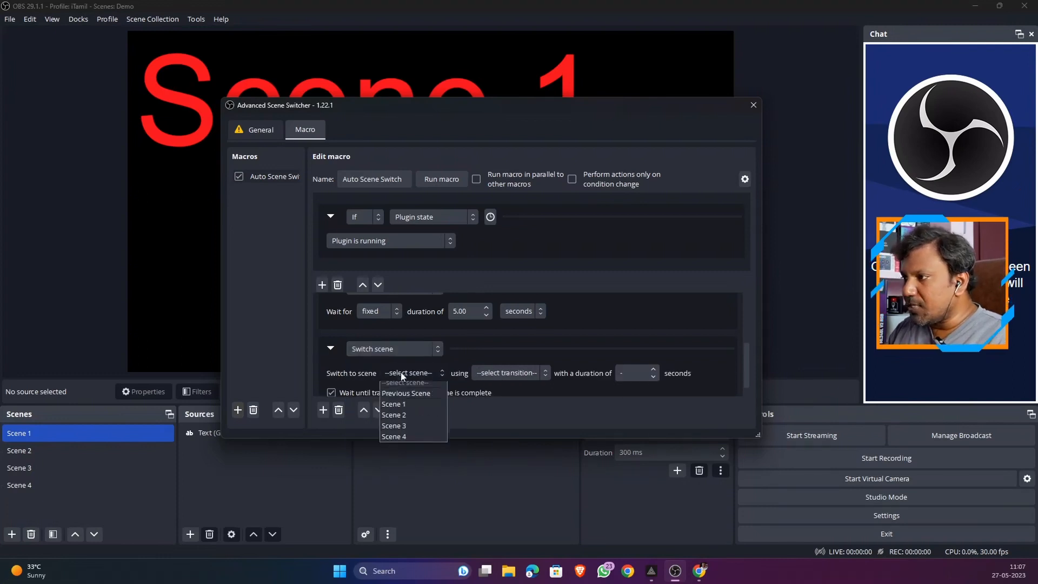
{"action": "left_click", "coordinate": [405, 420]}
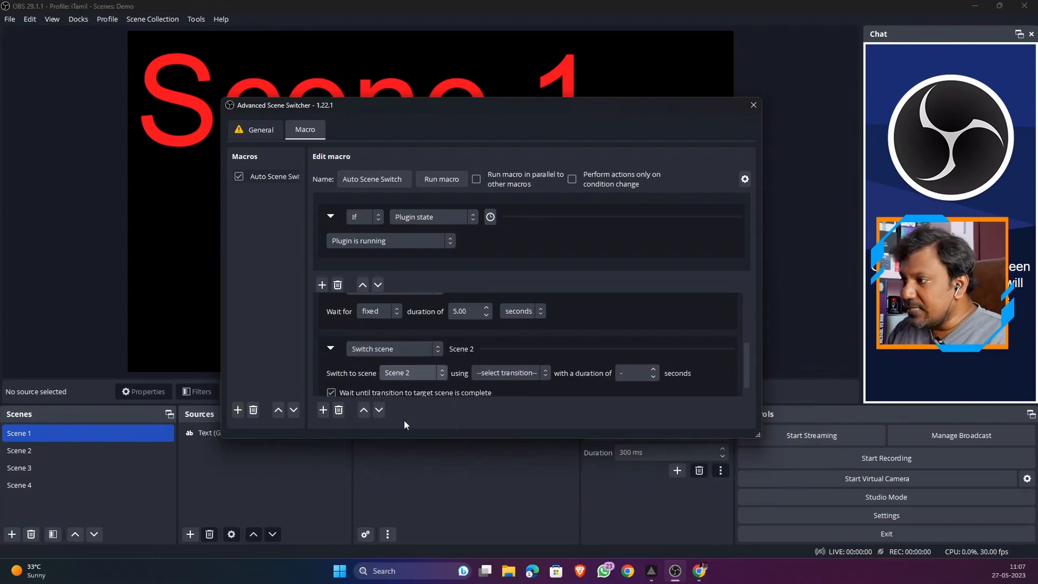
{"action": "left_click", "coordinate": [530, 372]}
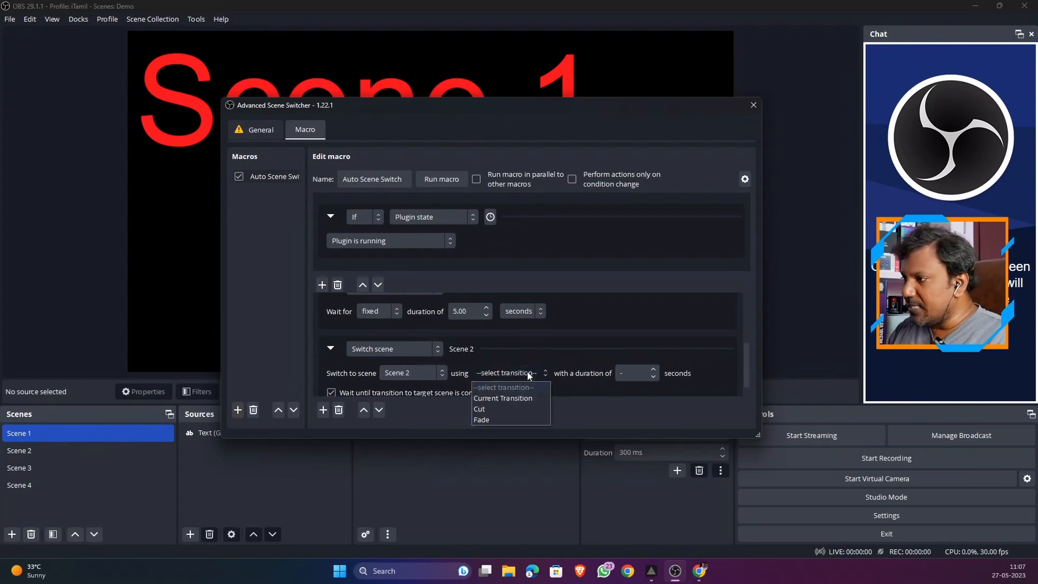
{"action": "left_click", "coordinate": [517, 401]}
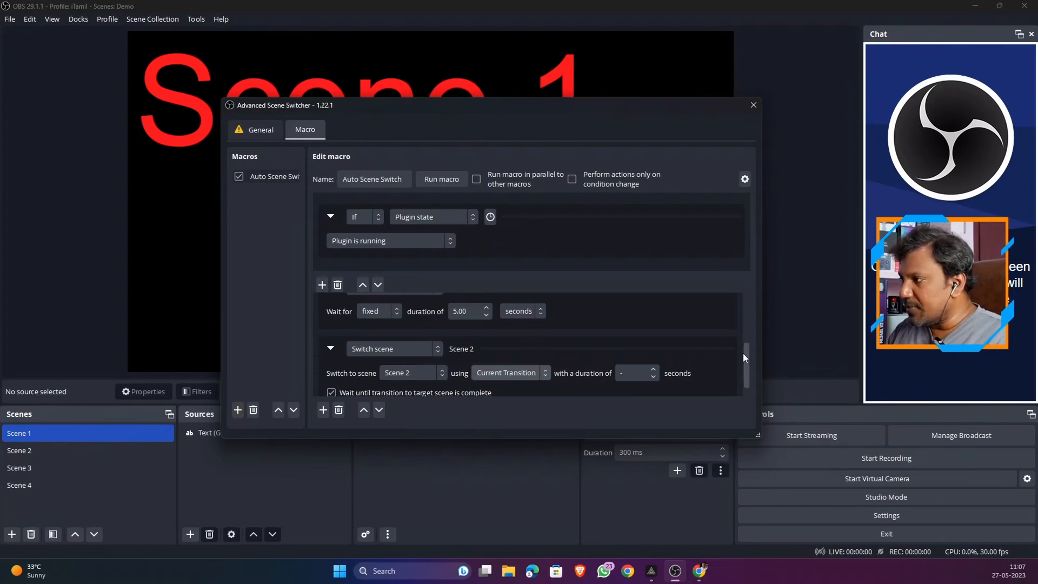
- Add a Wait action following the Scene 2 switch with a fixed duration of 5.00 seconds
{"action": "left_click_drag", "start_coordinate": [744, 356], "coordinate": [748, 389]}
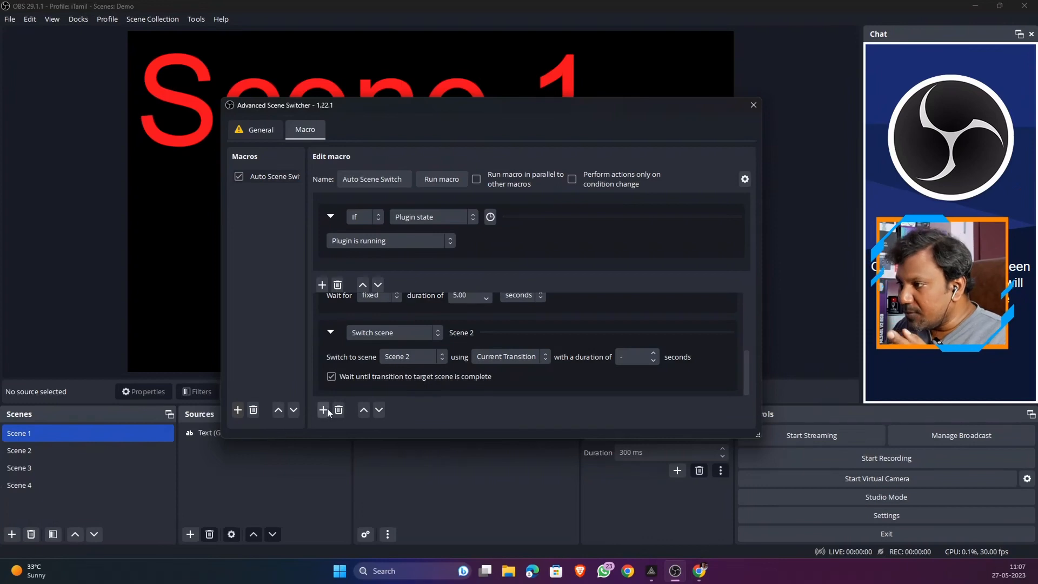
{"action": "left_click_drag", "start_coordinate": [748, 358], "coordinate": [749, 388]}
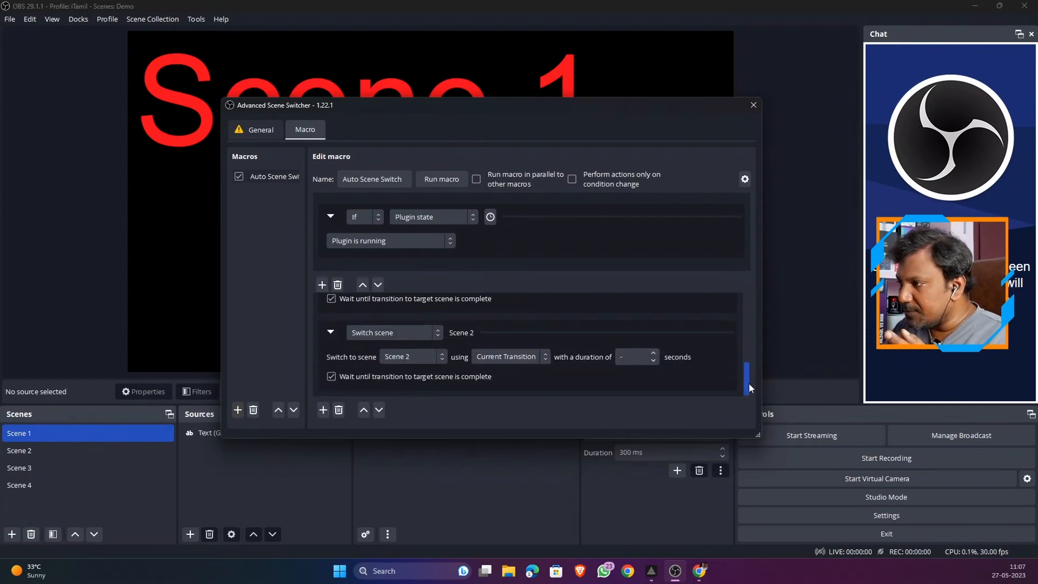
{"action": "left_click", "coordinate": [424, 333]}
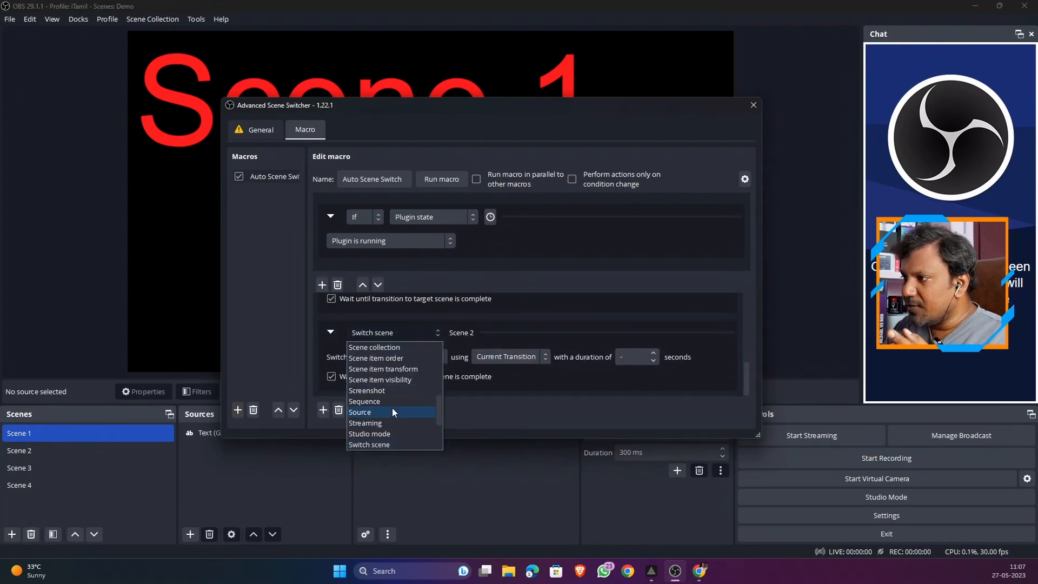
{"action": "left_click", "coordinate": [382, 431]}
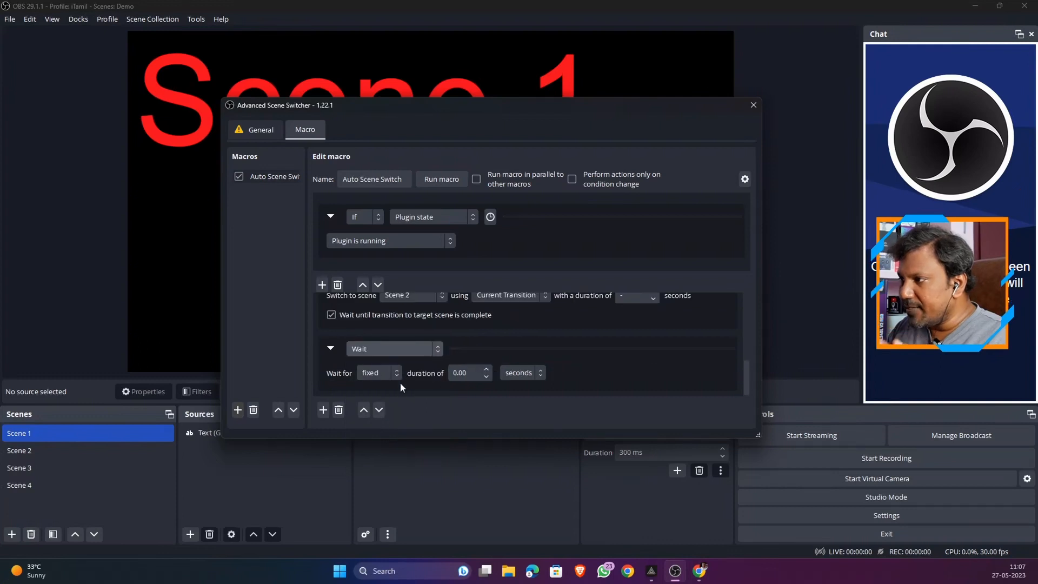
{"action": "left_click", "coordinate": [456, 373]}
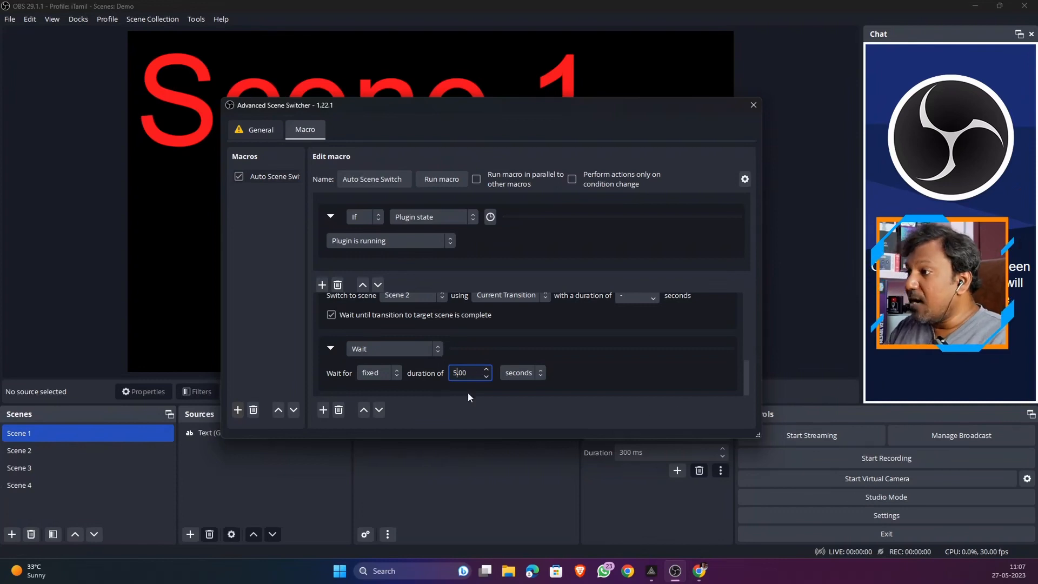
{"action": "type", "text": "5"}
- Add a Switch scene action following the second 5-second wait that switches to Scene 3 using Current Transition
{"action": "left_click", "coordinate": [324, 410]}
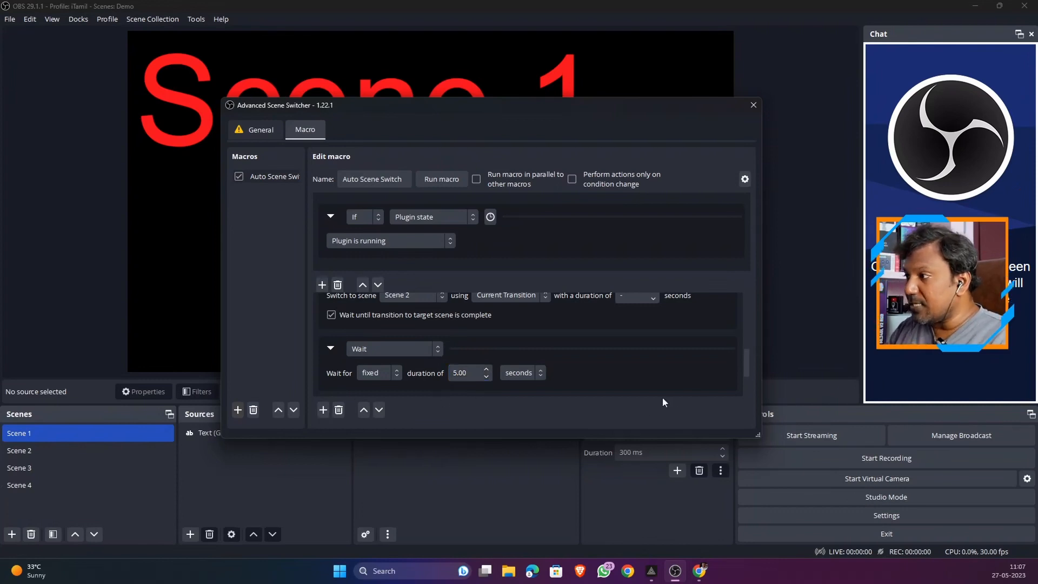
{"action": "left_click_drag", "start_coordinate": [747, 358], "coordinate": [747, 388]}
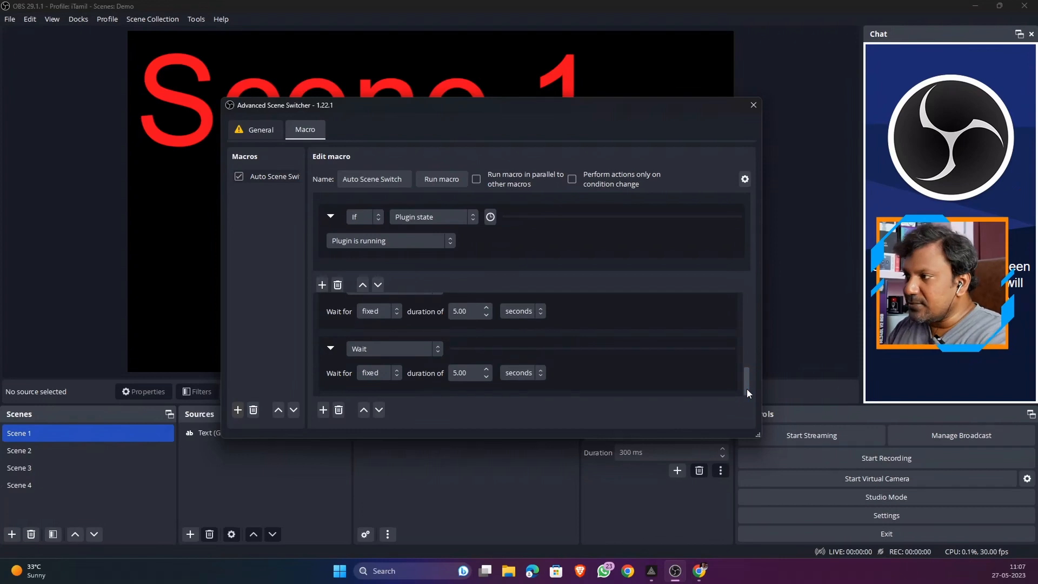
{"action": "left_click", "coordinate": [423, 349]}
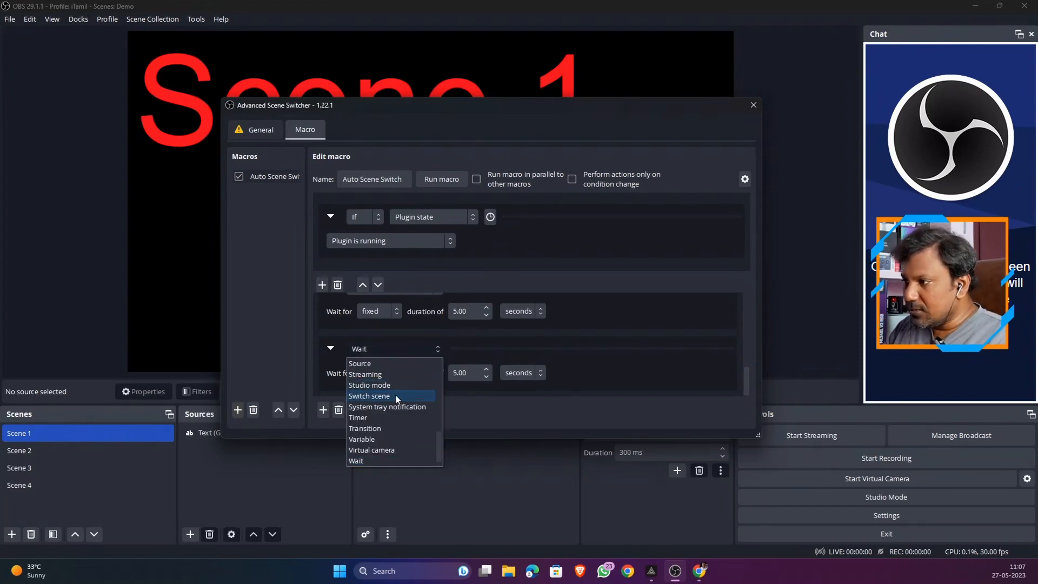
{"action": "left_click", "coordinate": [395, 394]}
{"action": "left_click", "coordinate": [410, 372]}
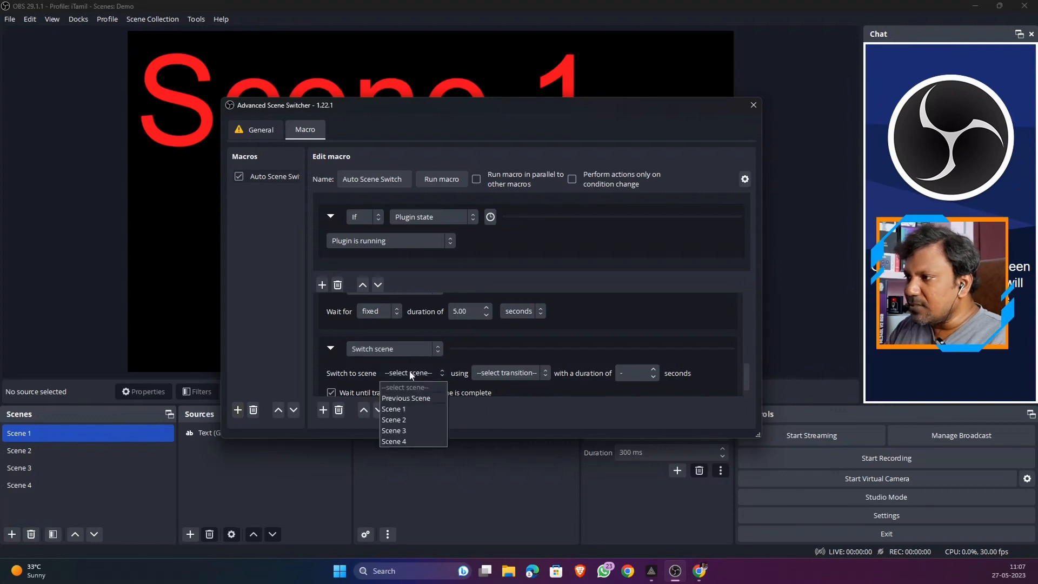
{"action": "left_click", "coordinate": [403, 430]}
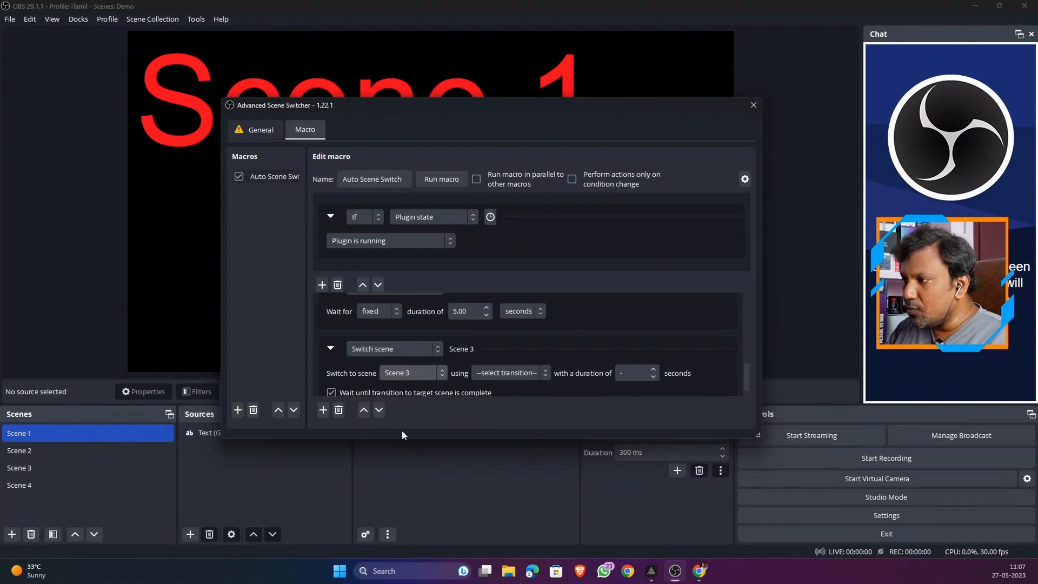
{"action": "left_click", "coordinate": [494, 373]}
{"action": "left_click", "coordinate": [492, 399]}
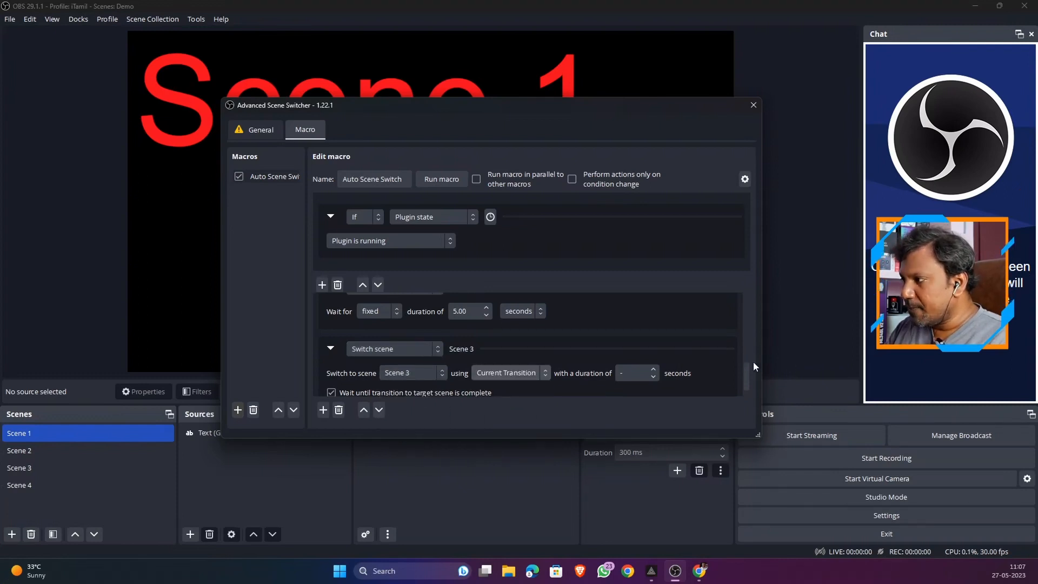
- Add a Wait action following the Scene 3 switch with a fixed duration of 3.00 seconds
{"action": "scroll", "coordinate": [746, 387], "scroll_direction": "down", "scroll_amount": 1}
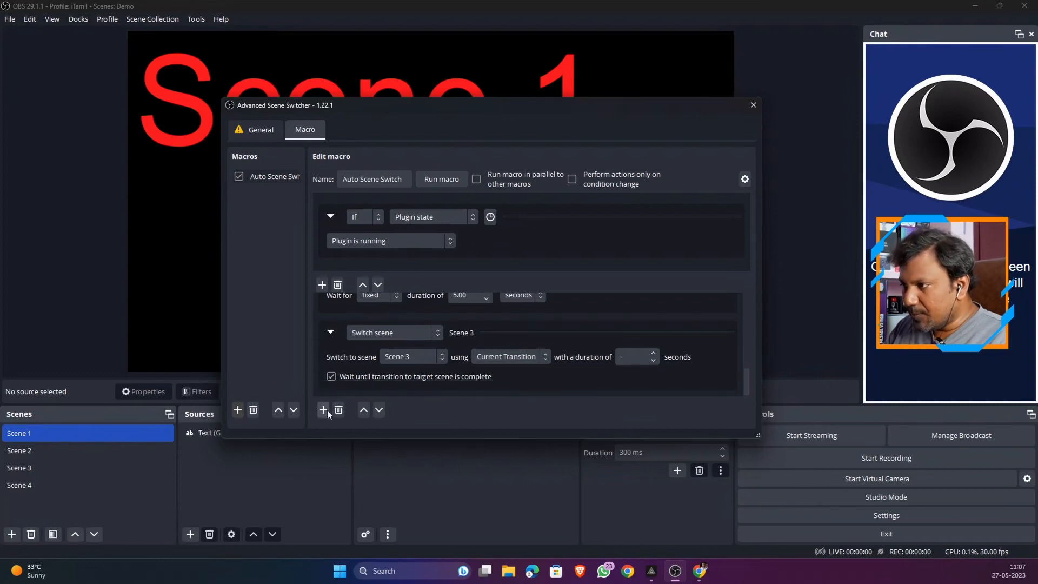
{"action": "scroll", "coordinate": [749, 367], "scroll_direction": "down", "scroll_amount": 2}
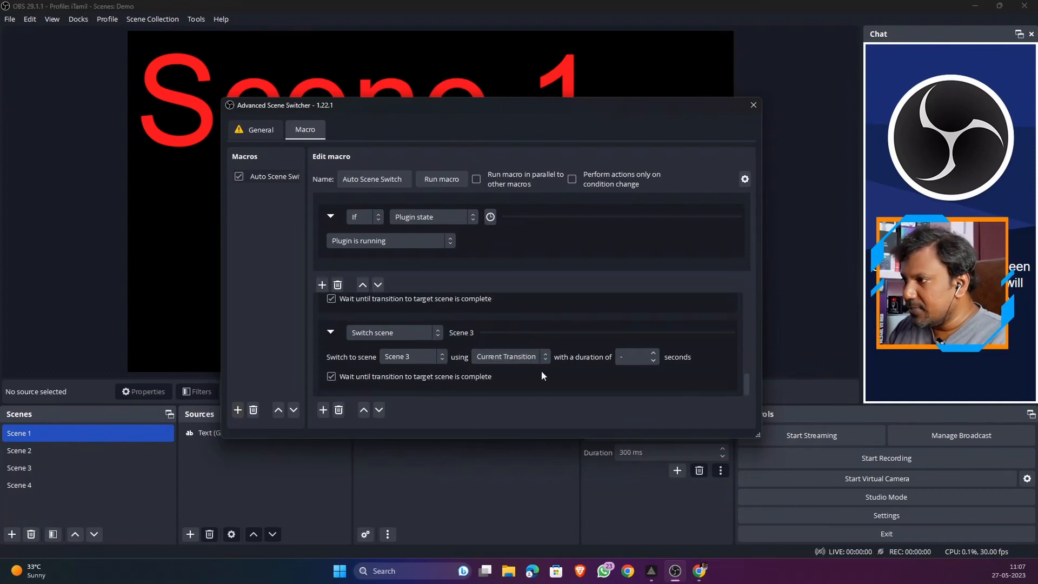
{"action": "left_click", "coordinate": [379, 332]}
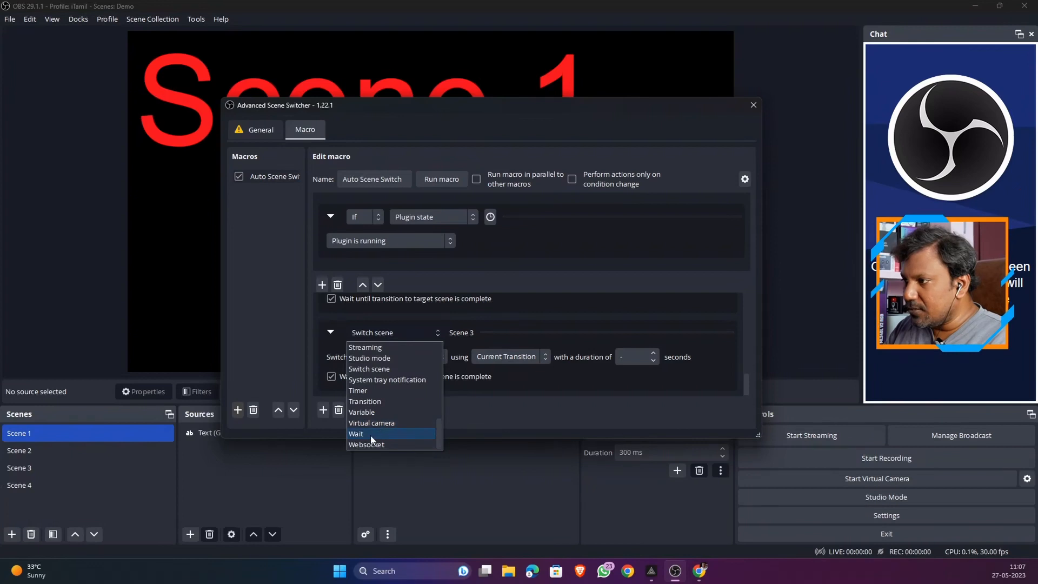
{"action": "left_click", "coordinate": [371, 435]}
{"action": "left_click", "coordinate": [457, 372]}
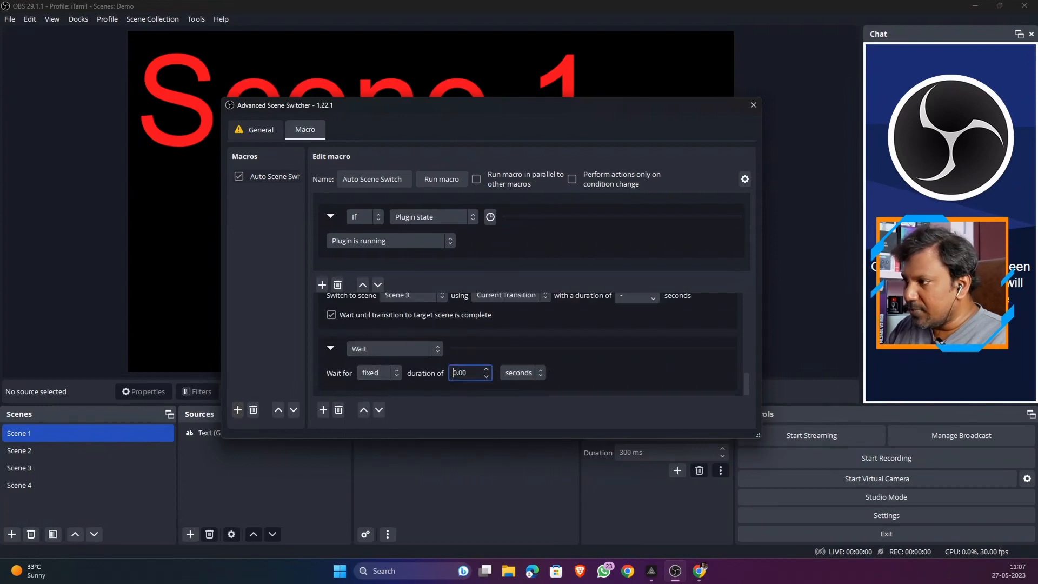
{"action": "key", "text": "BackSpace"}
{"action": "type", "text": "3"}
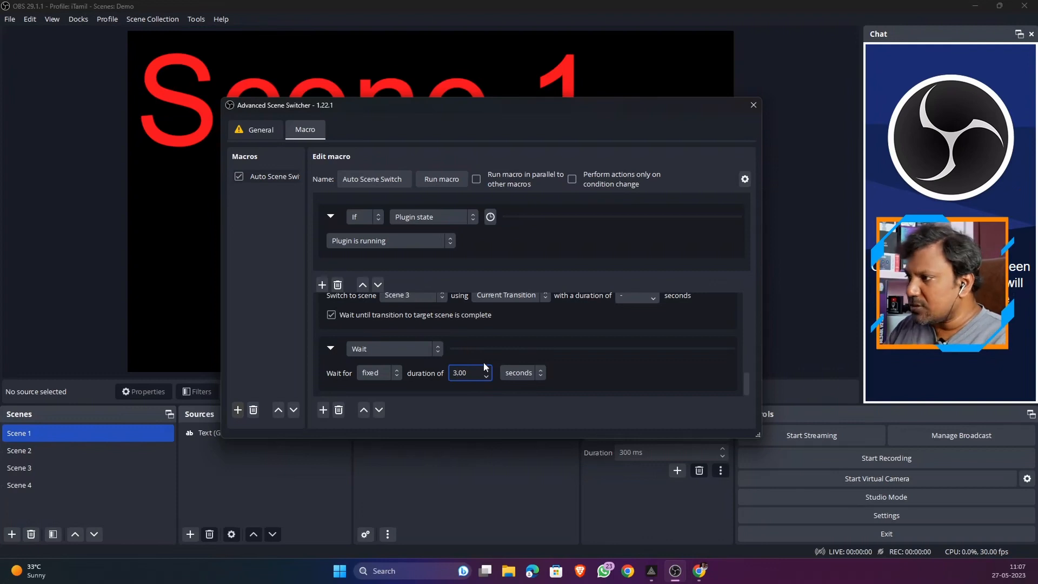
- Add a Switch scene action following the Scene 3 wait that switches to Scene 4
{"action": "mouse_move", "coordinate": [749, 384]}
{"action": "left_mouse_down"}
{"action": "mouse_move", "coordinate": [744, 372]}
{"action": "mouse_move", "coordinate": [745, 390]}
{"action": "left_mouse_up"}
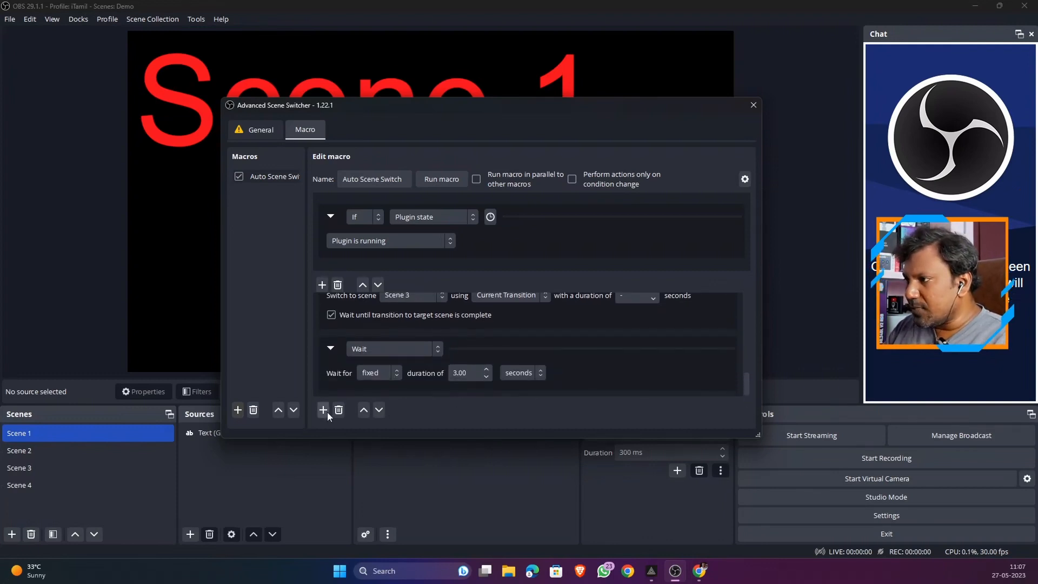
{"action": "left_click_drag", "start_coordinate": [745, 371], "coordinate": [749, 399]}
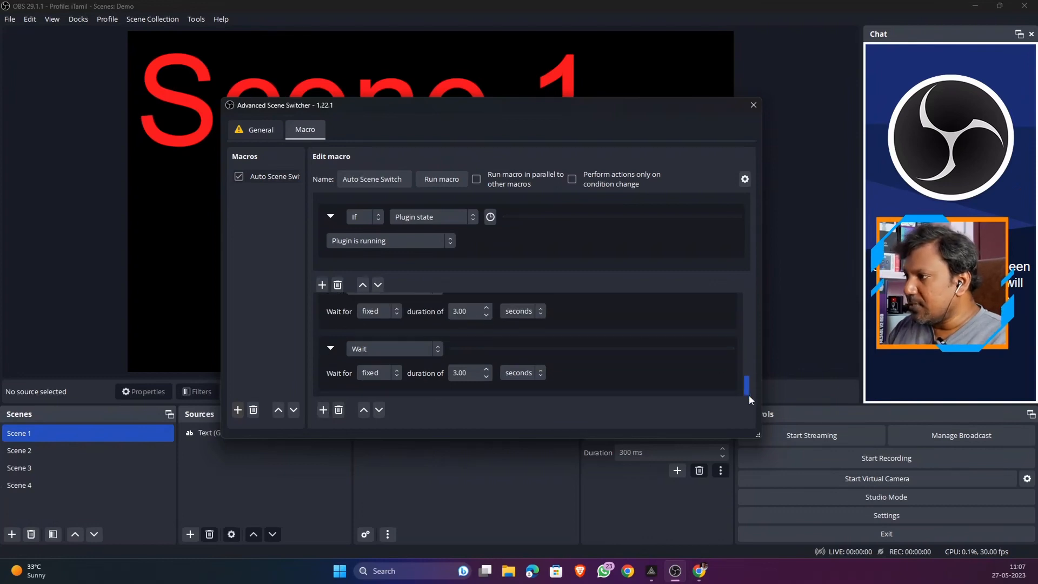
{"action": "left_click", "coordinate": [406, 350]}
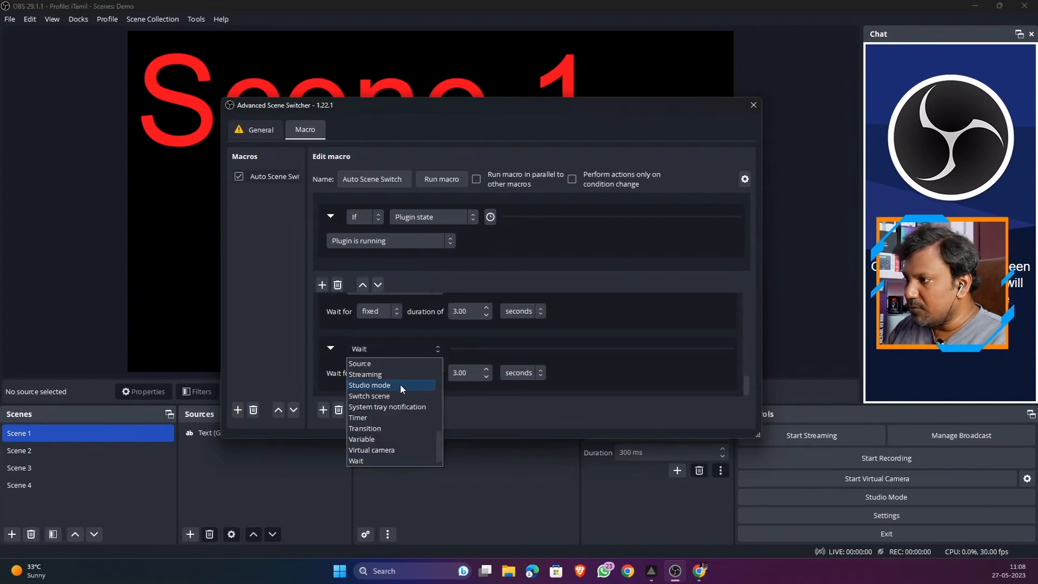
{"action": "left_click", "coordinate": [398, 396]}
{"action": "left_click", "coordinate": [411, 373]}
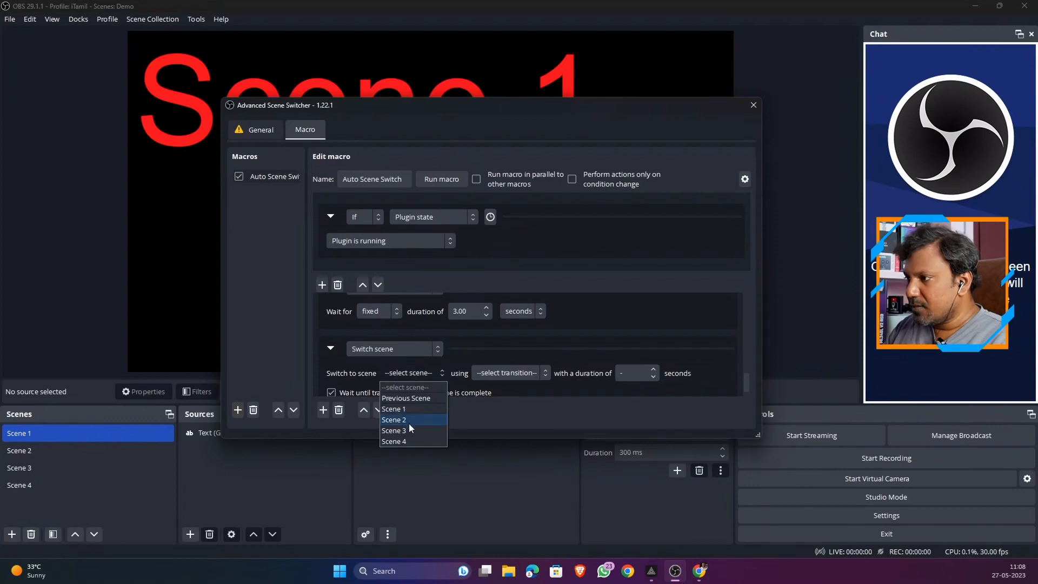
{"action": "left_click", "coordinate": [409, 442]}
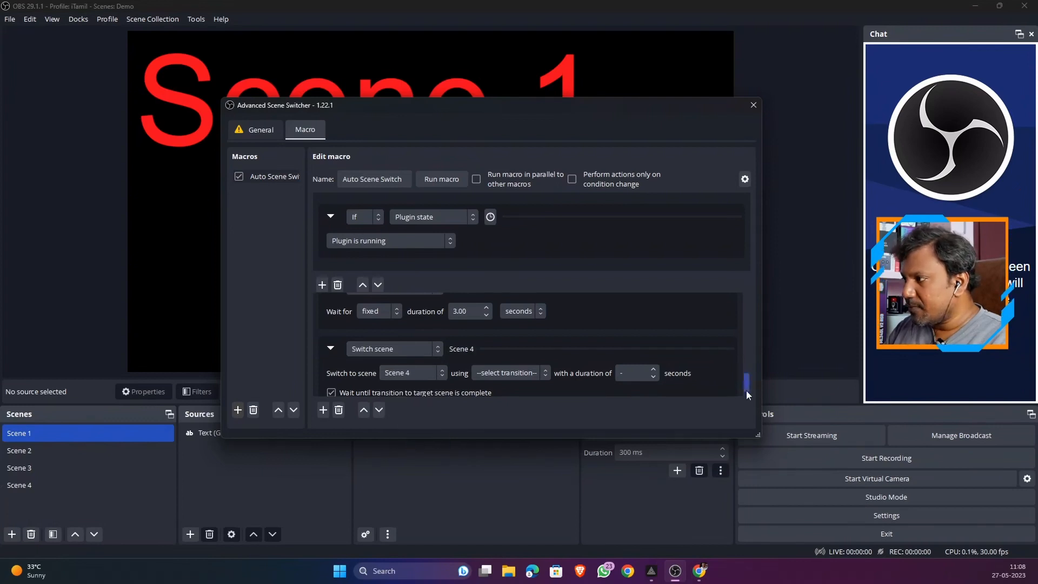
- Add a Wait action following the Scene 4 switch with a fixed duration of 3.00 seconds
{"action": "left_click_drag", "start_coordinate": [746, 390], "coordinate": [748, 396]}
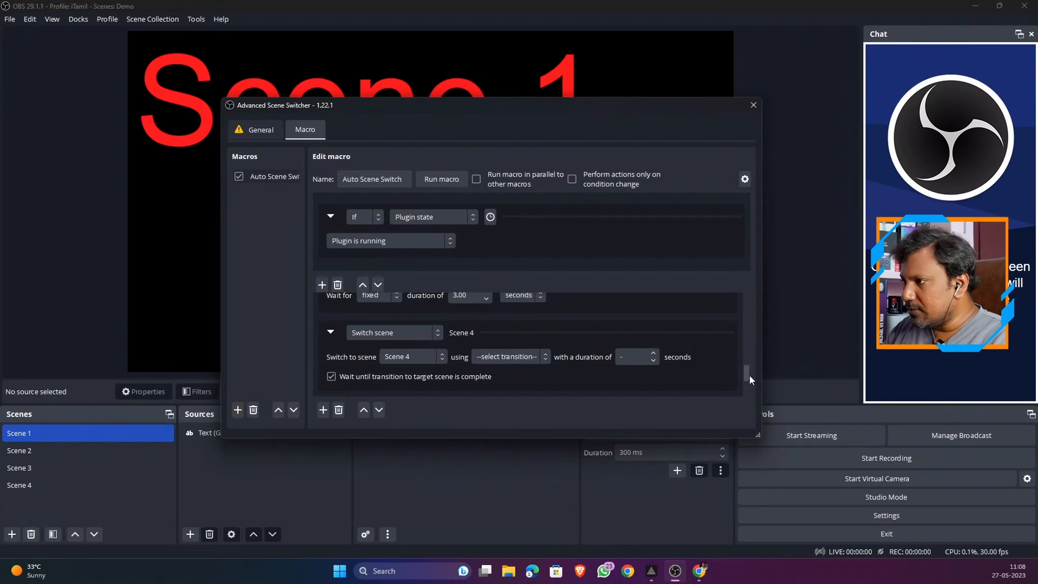
{"action": "left_click_drag", "start_coordinate": [749, 375], "coordinate": [748, 392]}
{"action": "left_click", "coordinate": [416, 332]}
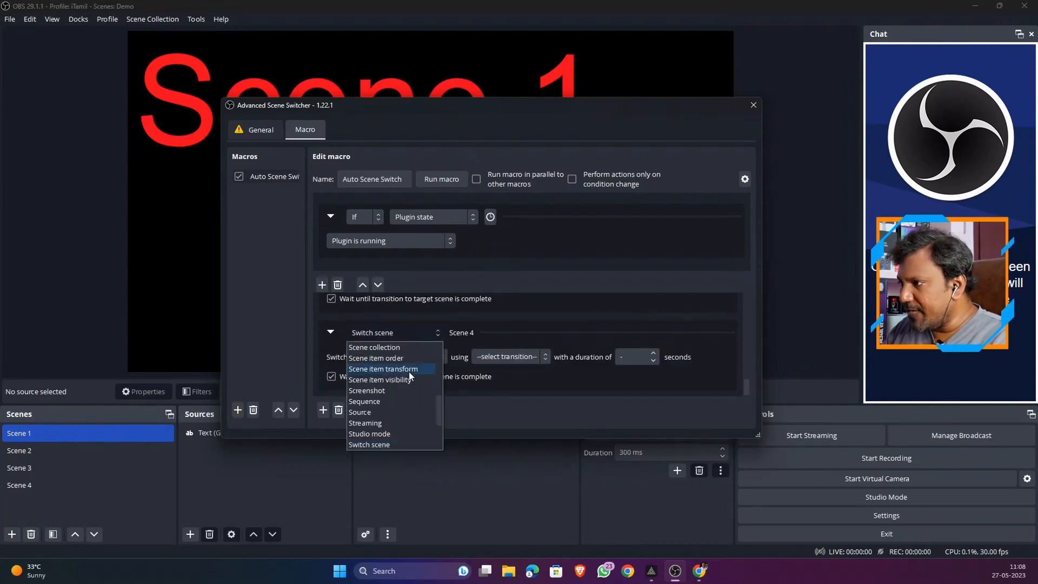
{"action": "scroll", "coordinate": [399, 411], "scroll_direction": "down", "scroll_amount": 2}
{"action": "left_click", "coordinate": [376, 435]}
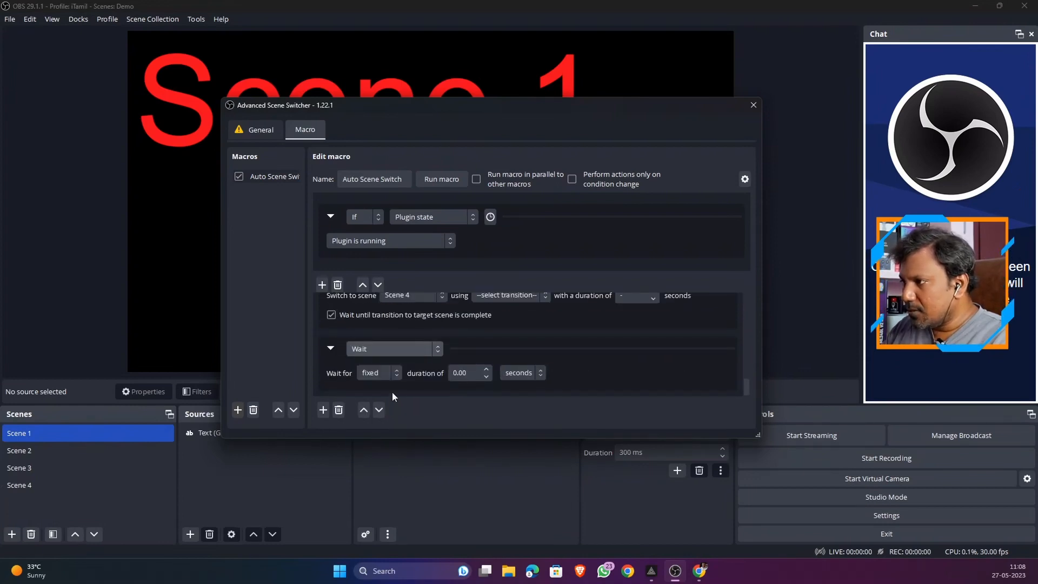
{"action": "left_click", "coordinate": [459, 373]}
{"action": "key", "text": "BackSpace"}
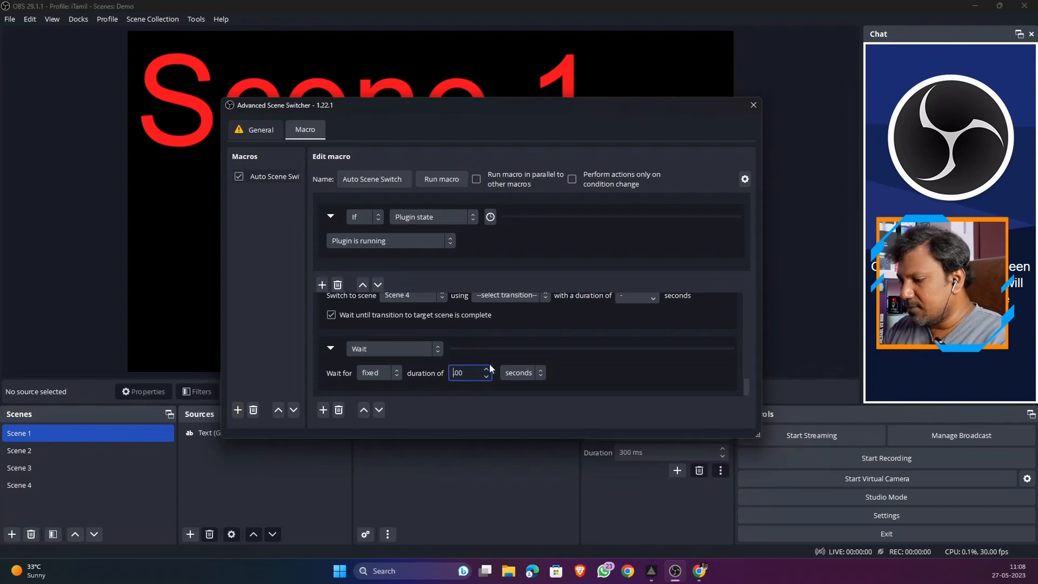
{"action": "type", "text": "3"}
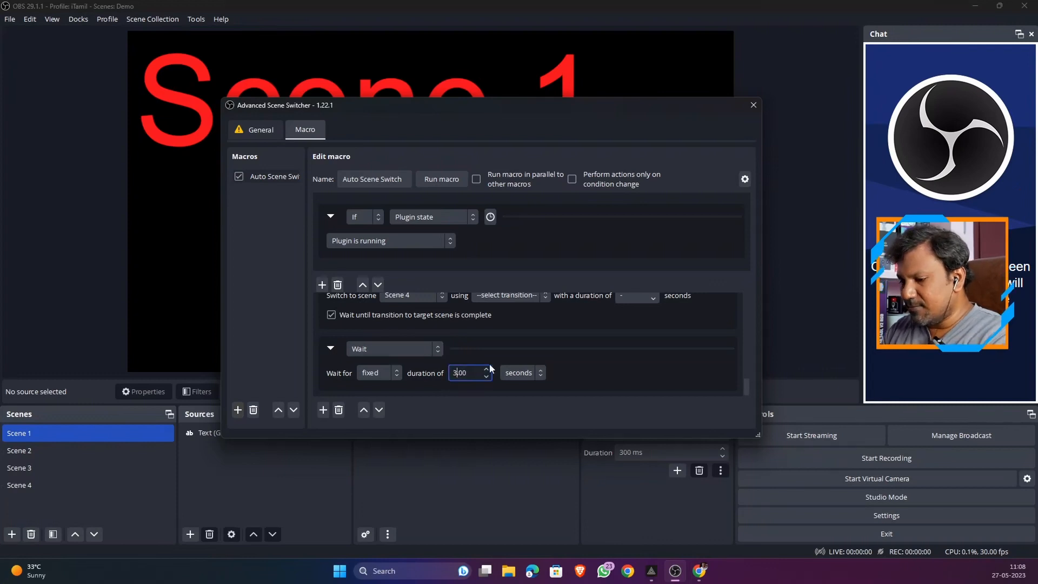
- Add a final Switch scene action following the Scene 4 wait that switches back to Scene 1
{"action": "left_click", "coordinate": [746, 392]}
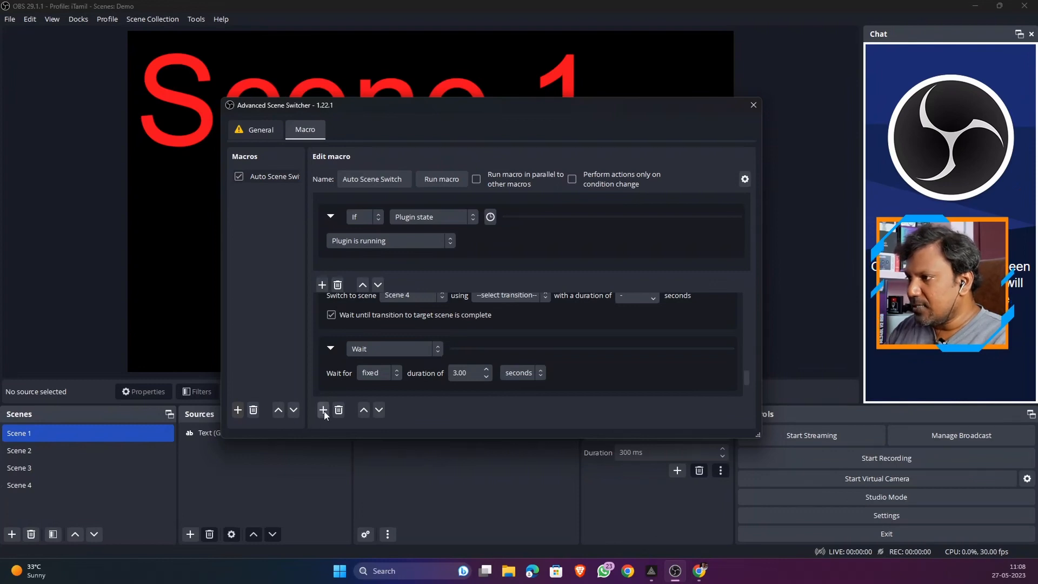
{"action": "left_click_drag", "start_coordinate": [748, 376], "coordinate": [745, 395]}
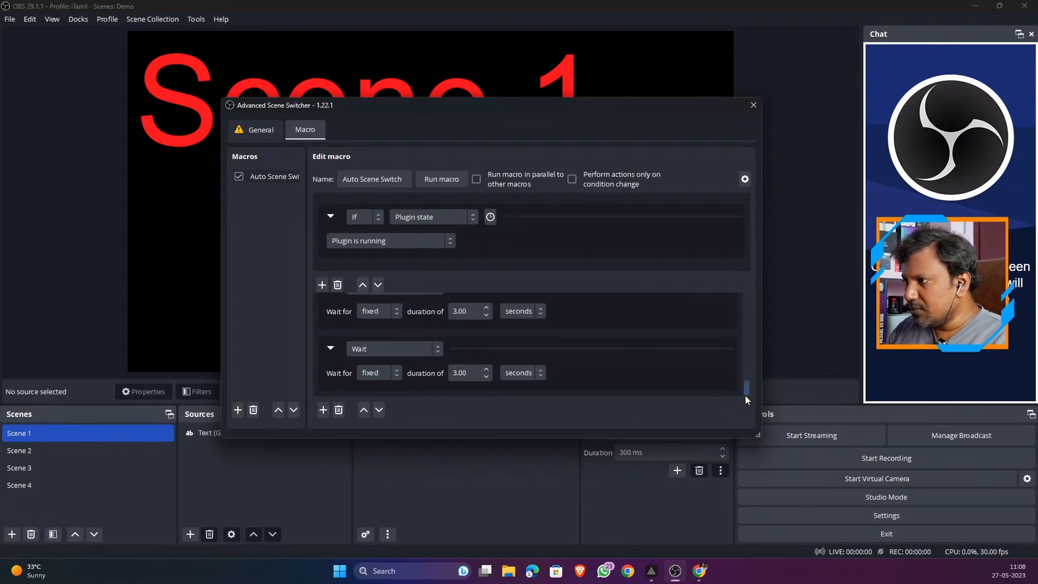
{"action": "left_click", "coordinate": [380, 349]}
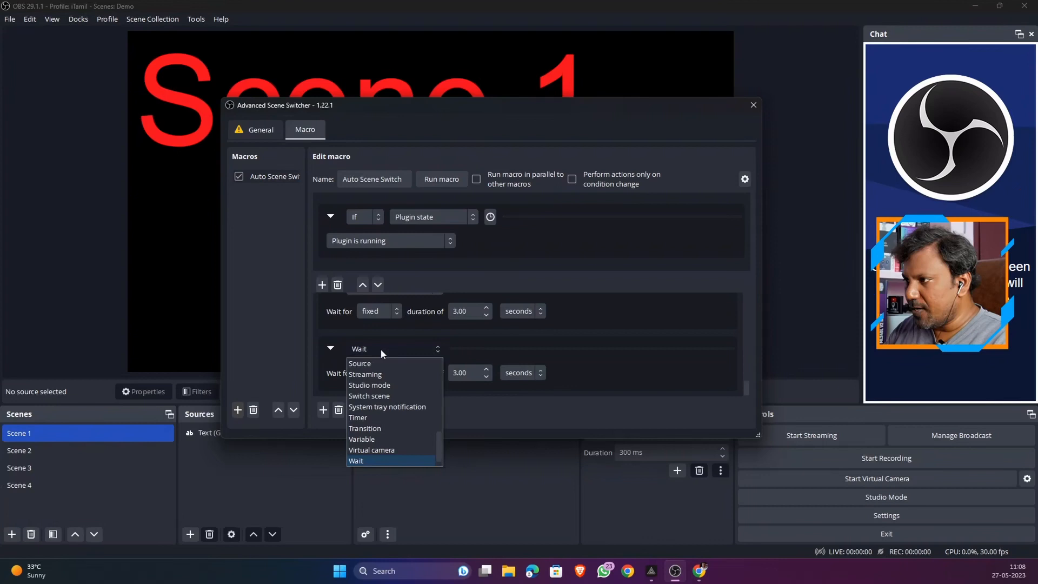
{"action": "left_click", "coordinate": [382, 396]}
{"action": "left_click", "coordinate": [422, 375]}
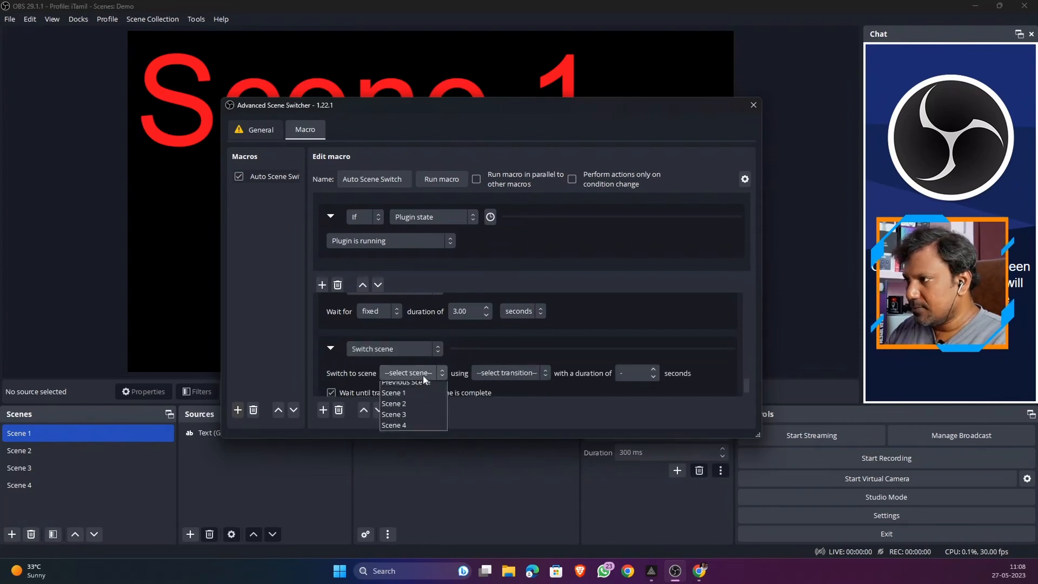
{"action": "left_click", "coordinate": [416, 408]}
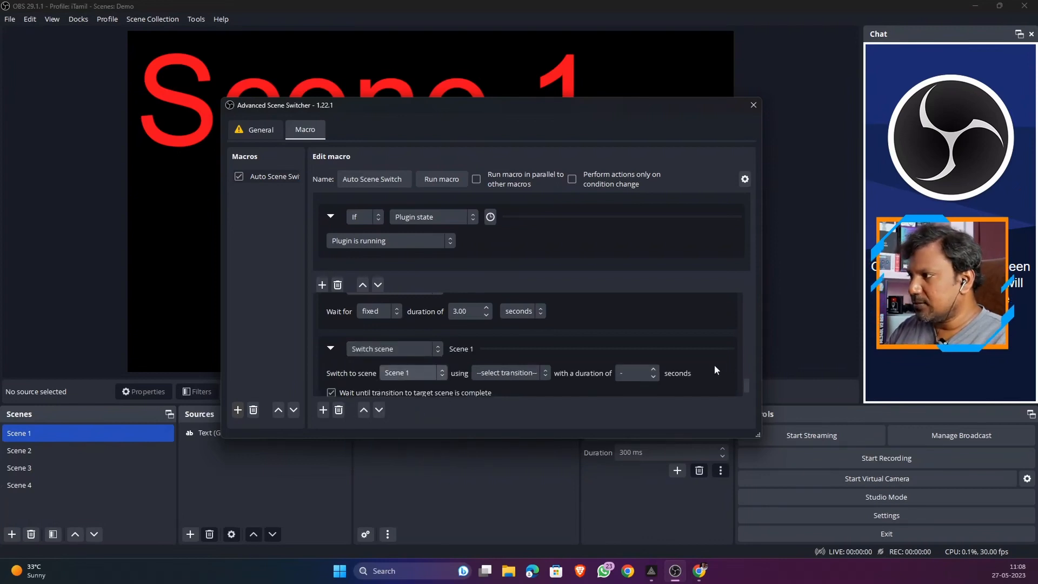
- Set the Auto Scene Switch macro to run in parallel to other macros and start the inactive scene switcher
{"action": "left_click_drag", "start_coordinate": [748, 390], "coordinate": [765, 298]}
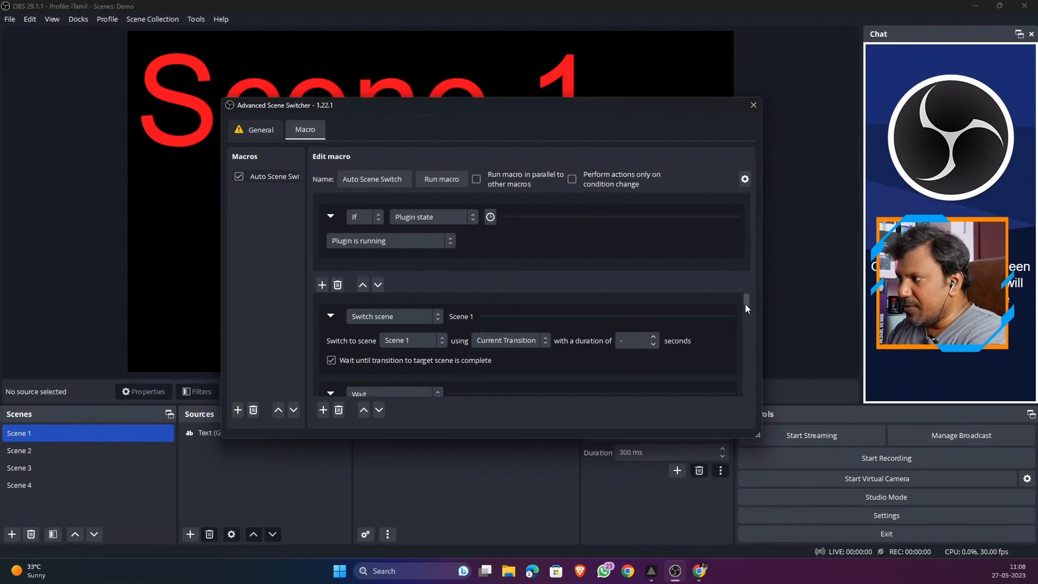
{"action": "left_click_drag", "start_coordinate": [744, 304], "coordinate": [745, 346]}
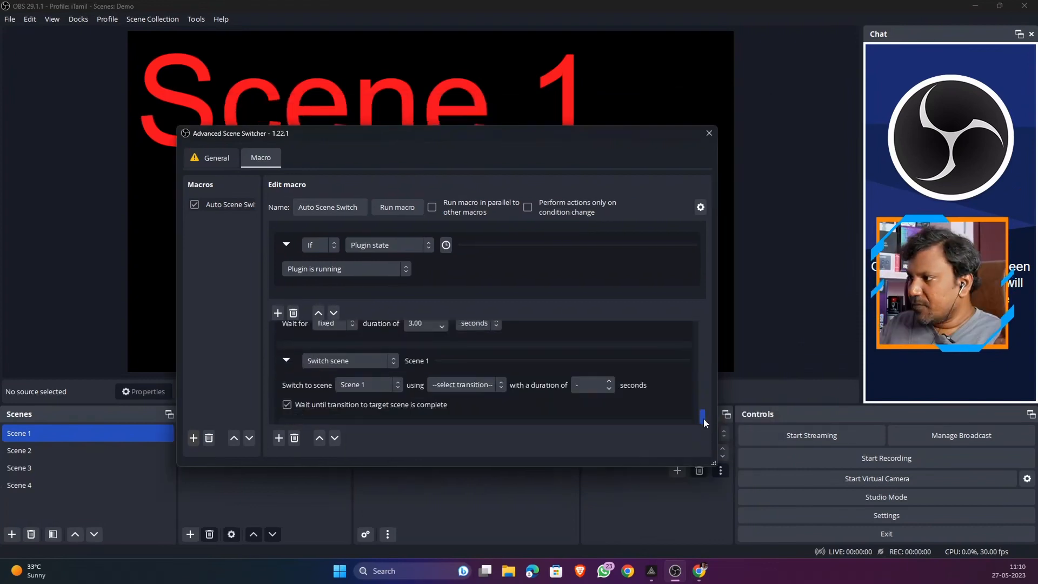
{"action": "left_click_drag", "start_coordinate": [702, 417], "coordinate": [699, 327]}
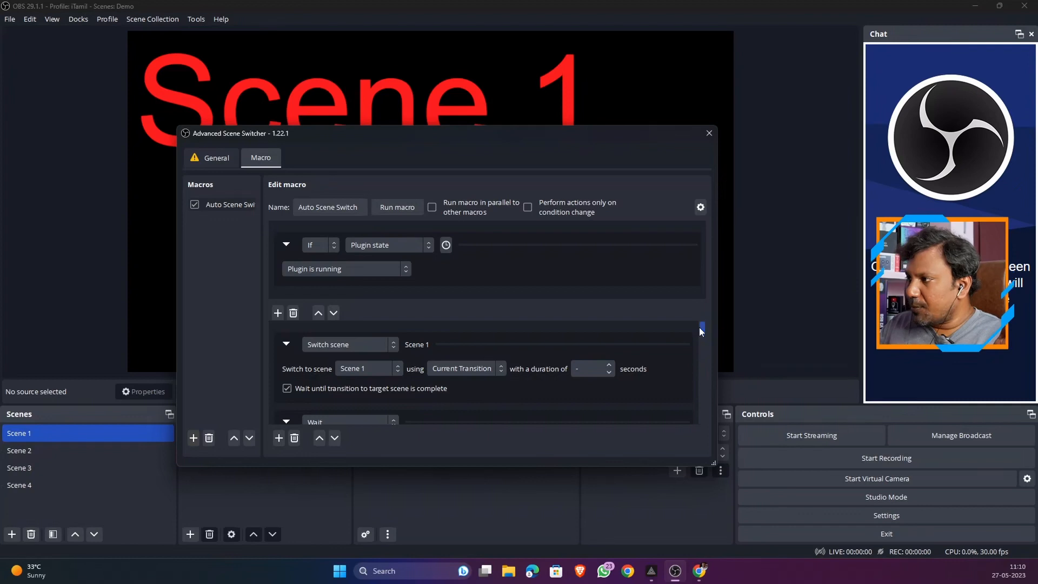
{"action": "left_click", "coordinate": [433, 212]}
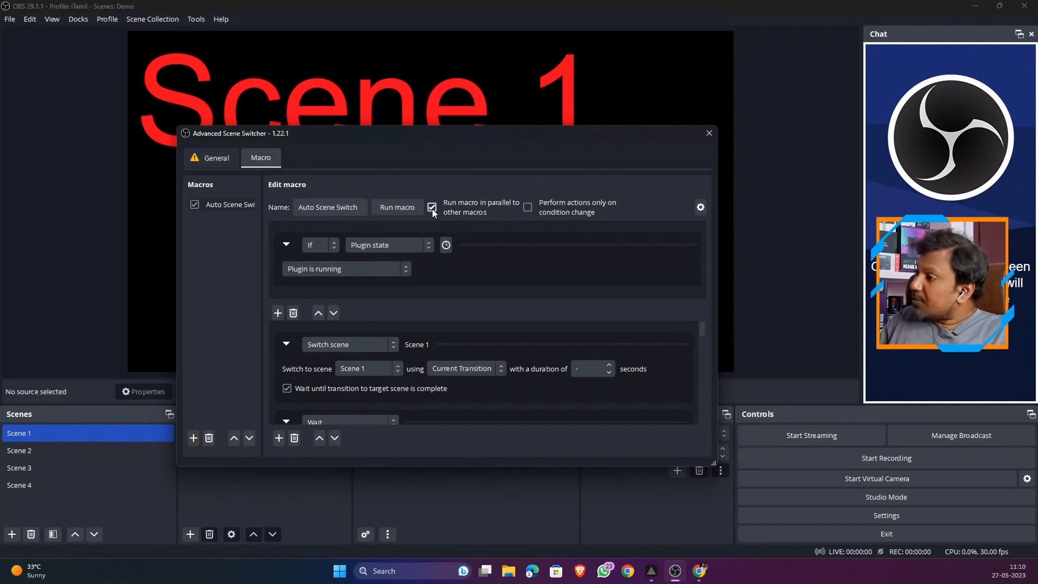
{"action": "left_click", "coordinate": [214, 158]}
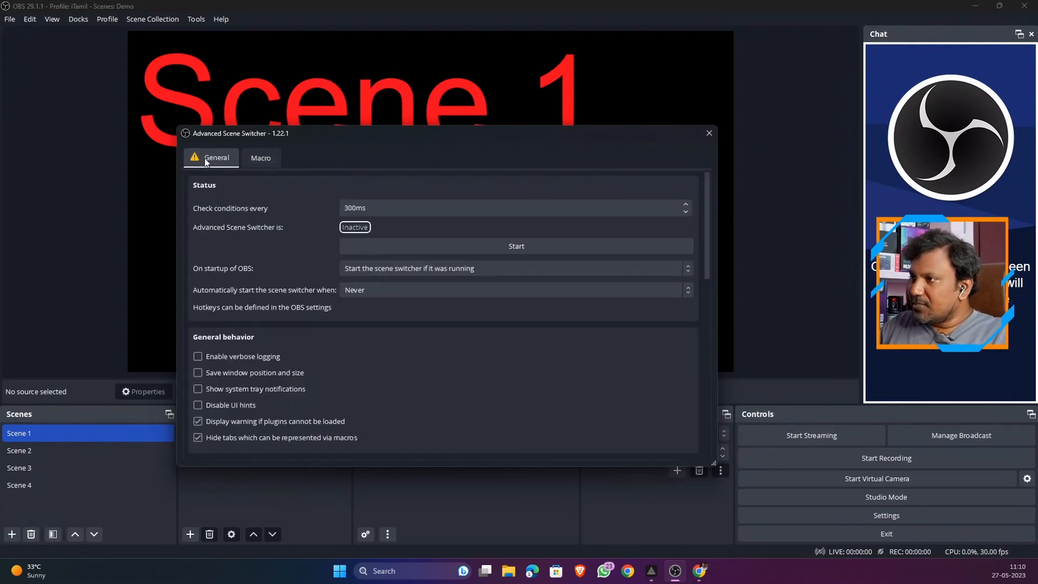
{"action": "left_click", "coordinate": [472, 246]}
- Try to run the Auto Scene Switch macro manually and move the plugin window down clear of the scene preview
{"action": "left_click", "coordinate": [251, 157]}
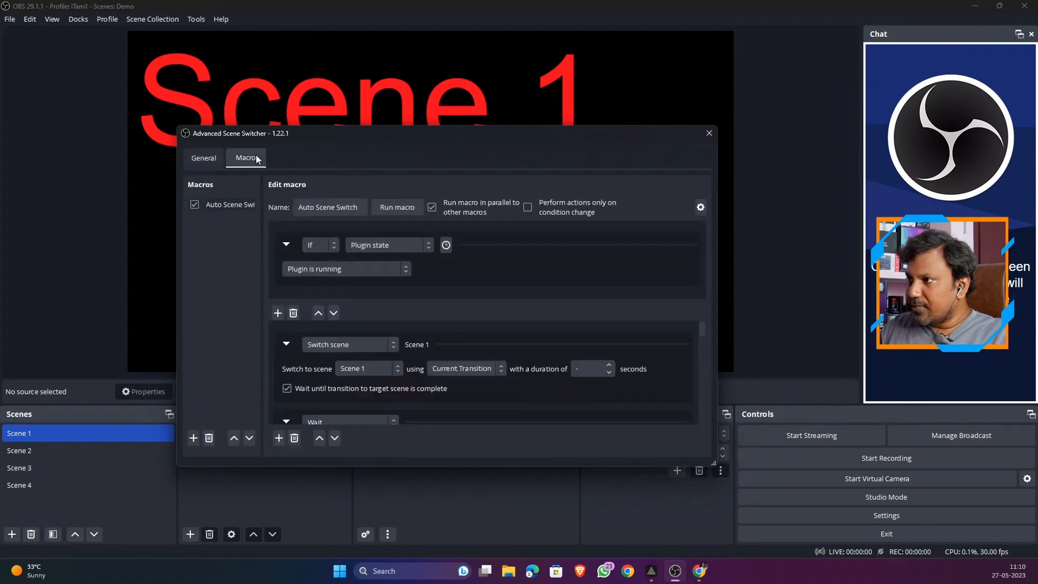
{"action": "left_click", "coordinate": [397, 207]}
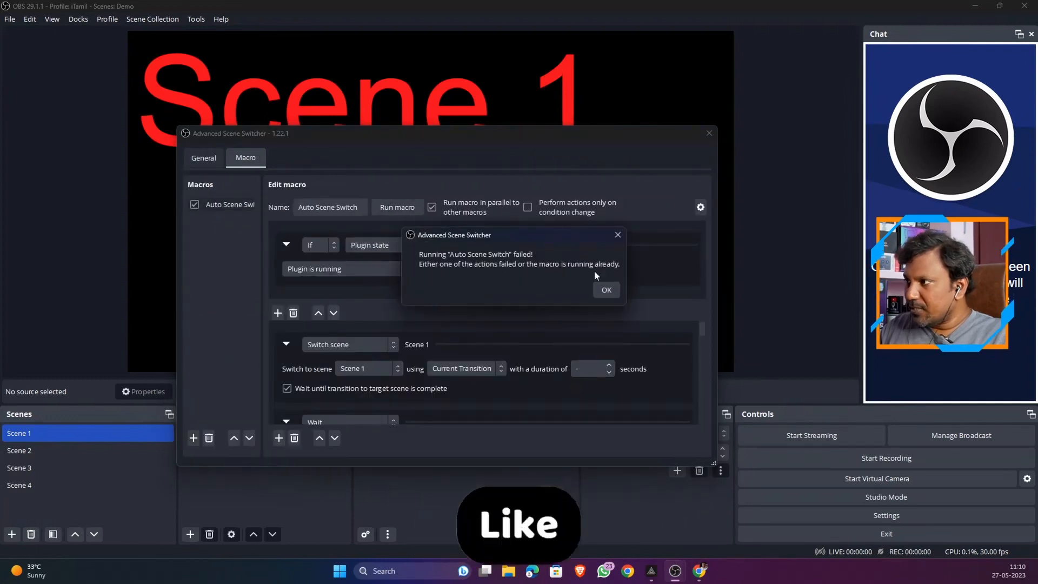
{"action": "left_click", "coordinate": [605, 290]}
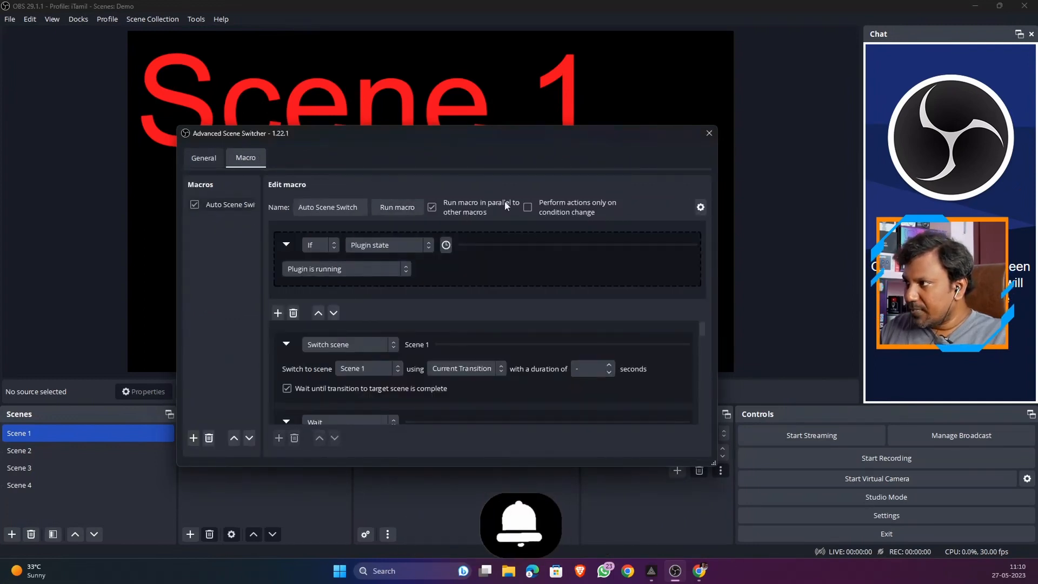
{"action": "left_click_drag", "start_coordinate": [495, 133], "coordinate": [514, 424]}
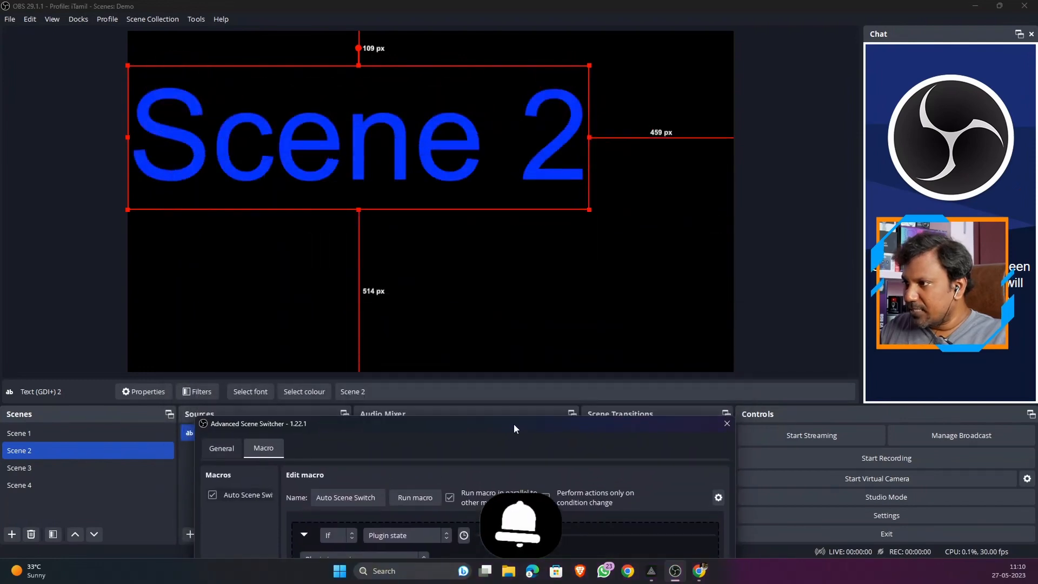